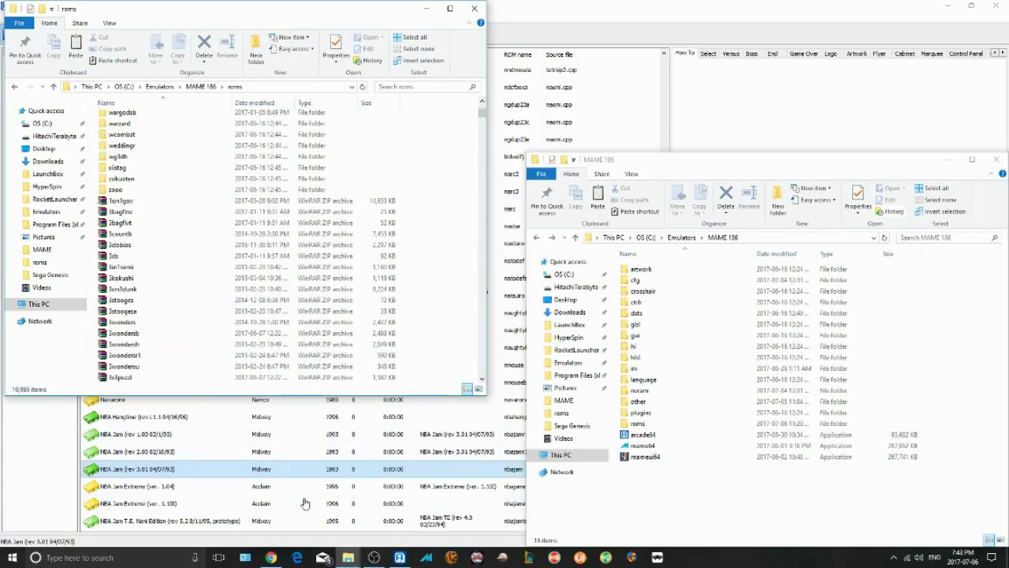
# Switch to Chrome and look over the MAMEdev home page and the ARCADE download page
pyautogui.click(268, 558)
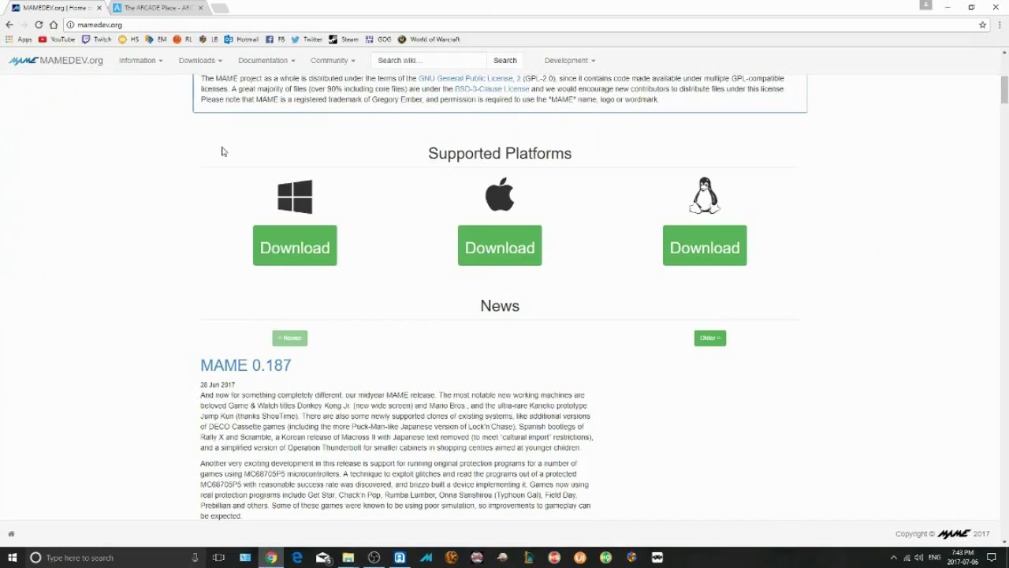
pyautogui.scroll(3, 229, 154)
pyautogui.scroll(1, 222, 151)
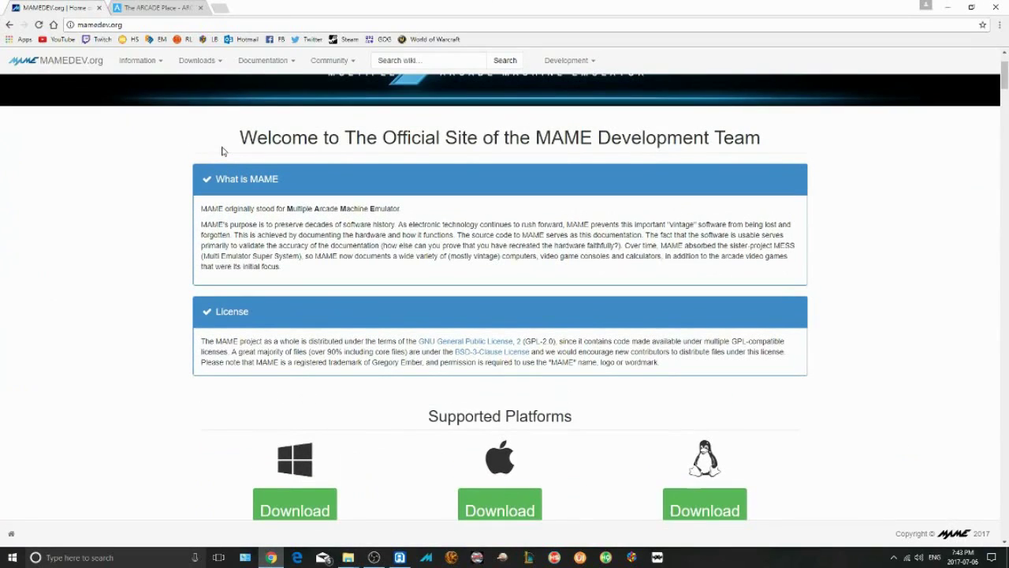
pyautogui.scroll(2, 148, 157)
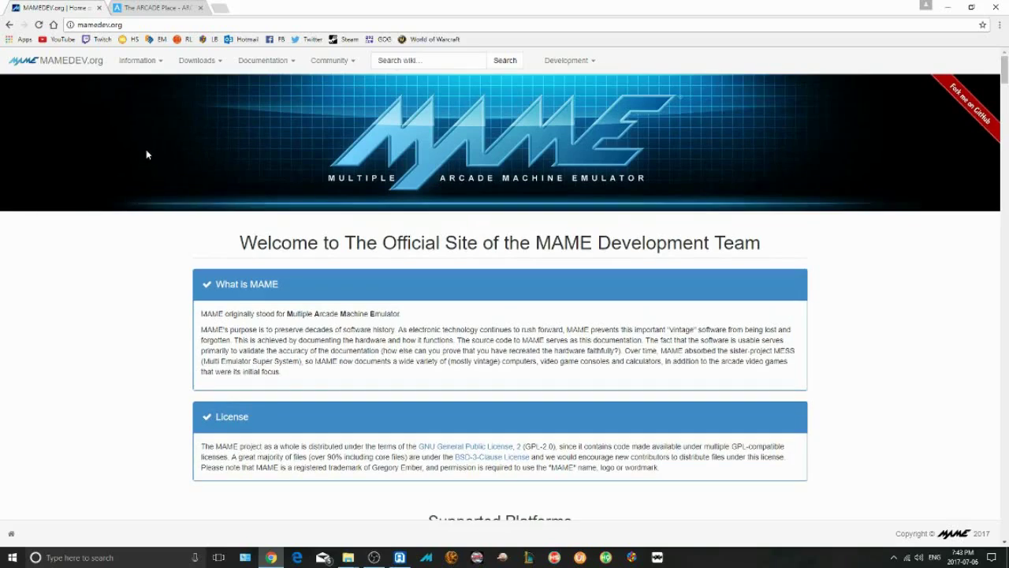
pyautogui.click(157, 8)
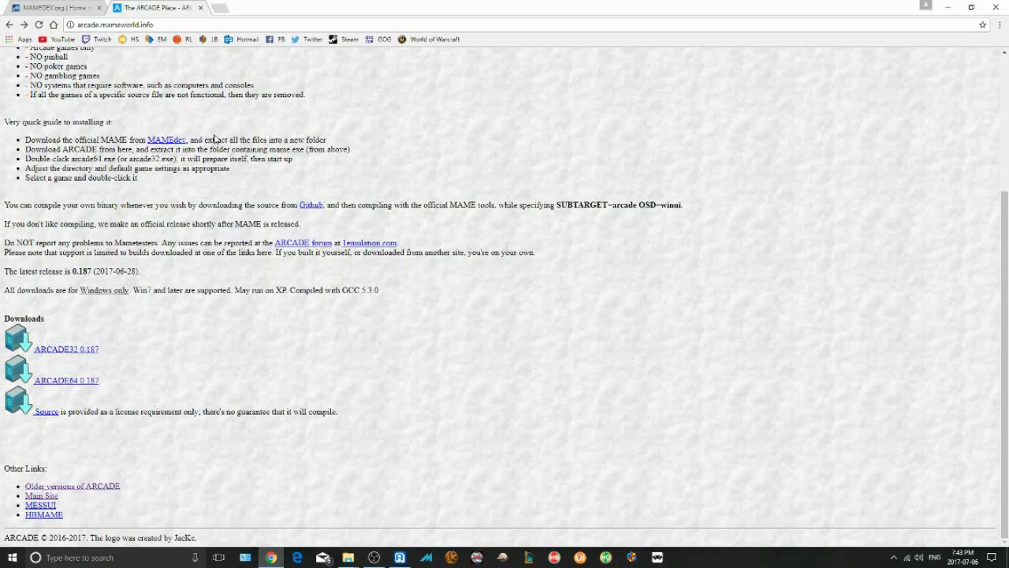
# Switch to ARCADE64 and check which directory is configured for ROMs
pyautogui.click(406, 556)
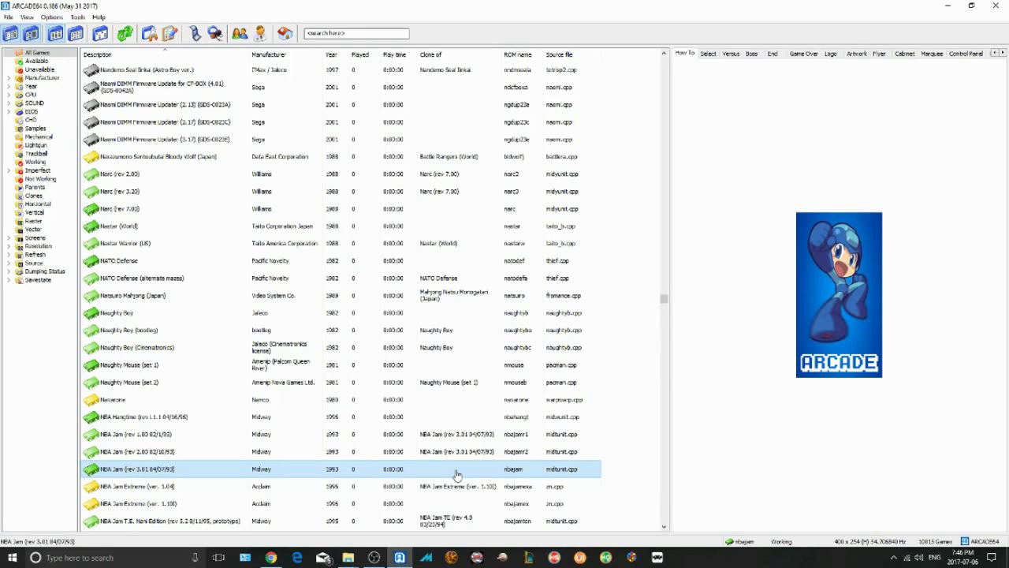
pyautogui.click(50, 16)
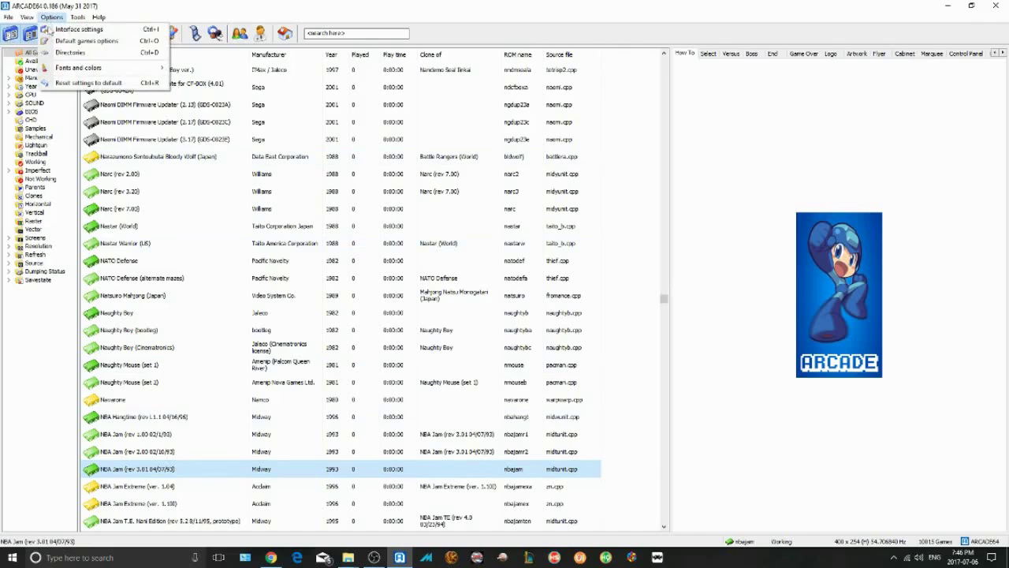
pyautogui.click(65, 52)
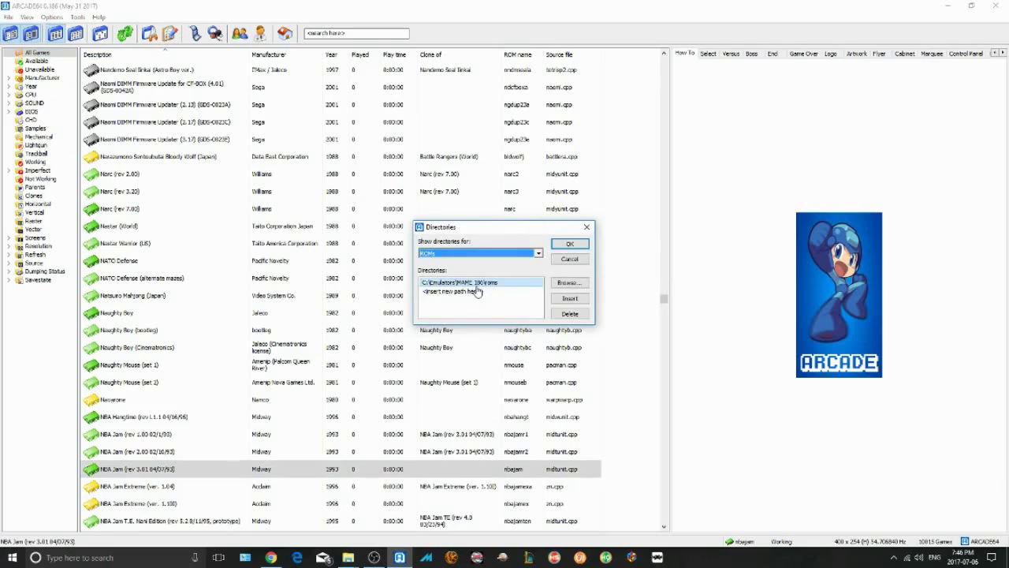
pyautogui.click(587, 227)
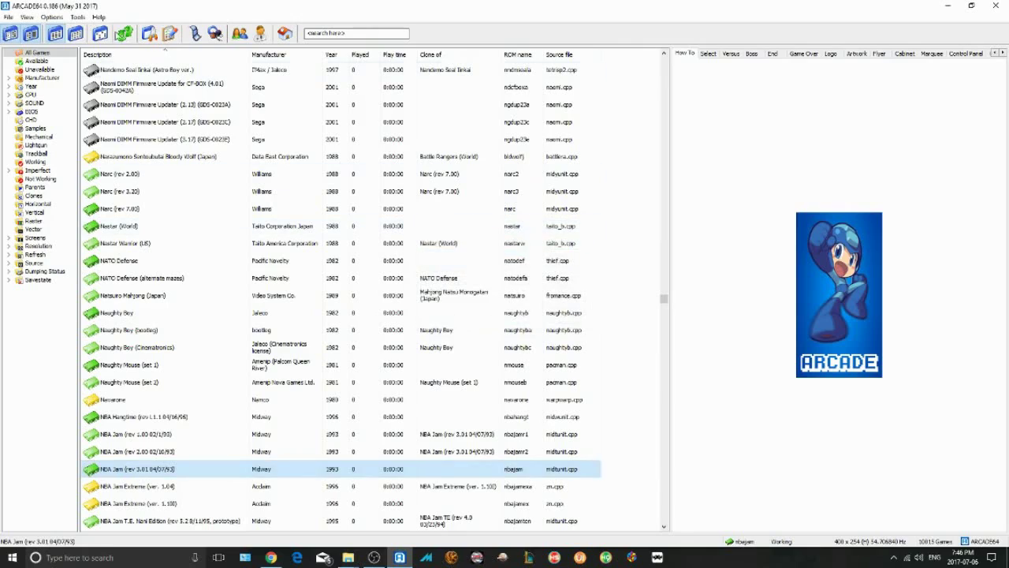
# Run an audit of all games and dismiss the finished audit report
pyautogui.click(77, 17)
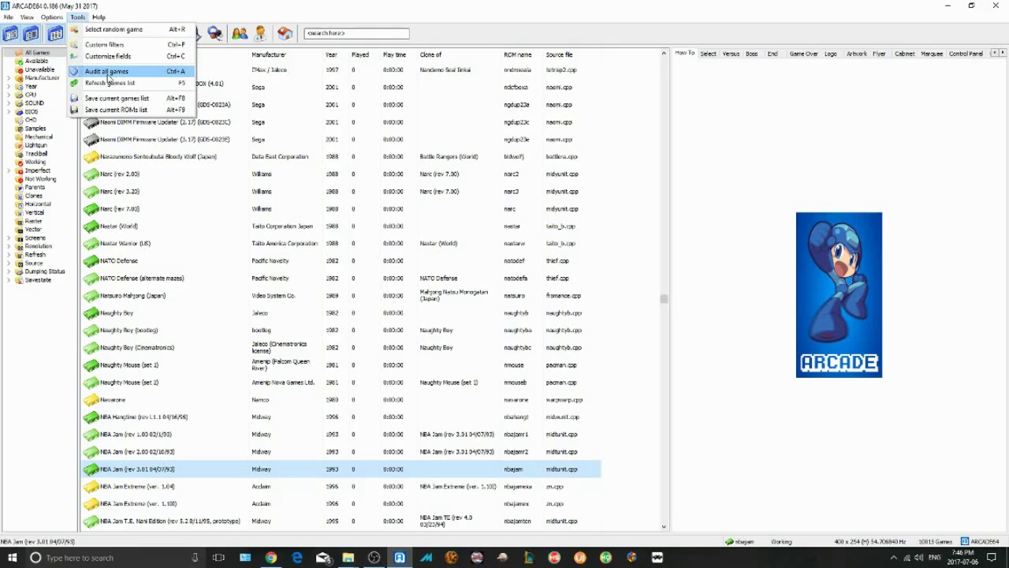
pyautogui.click(109, 73)
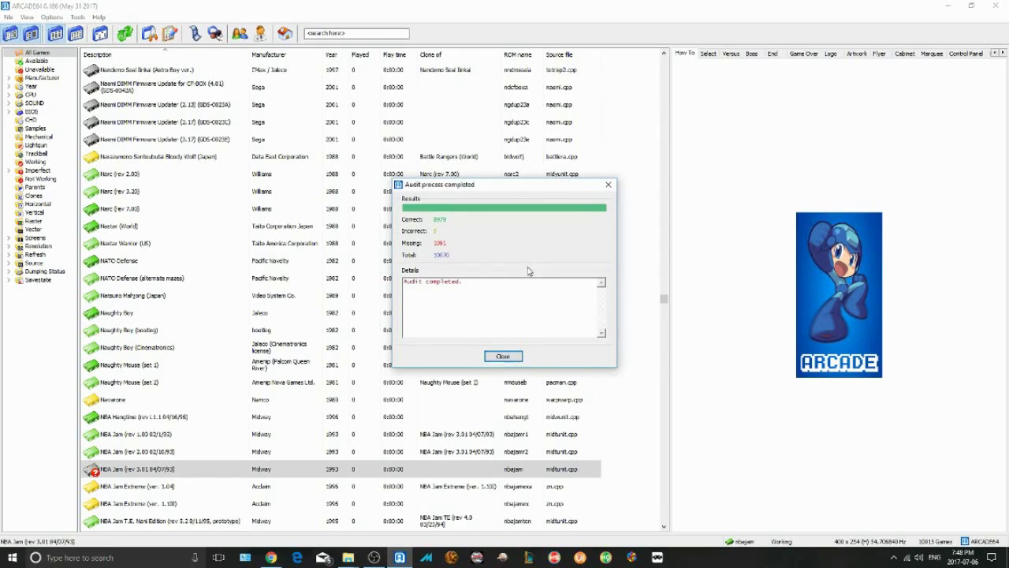
pyautogui.click(507, 358)
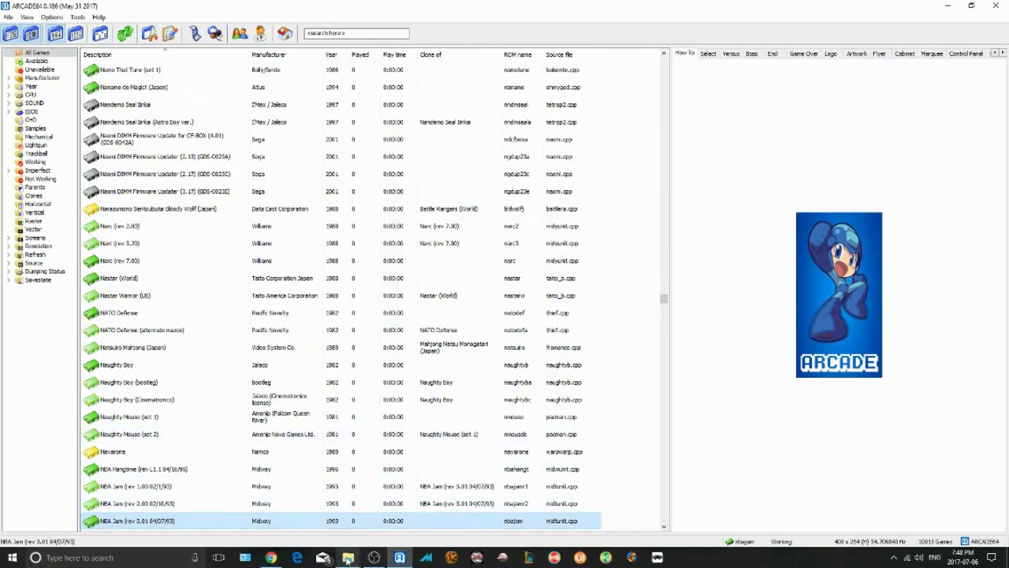
# Switch to File Explorer and bring up both the roms and MAME 186 folder windows
pyautogui.moveTo(347, 558)
pyautogui.click(309, 504)
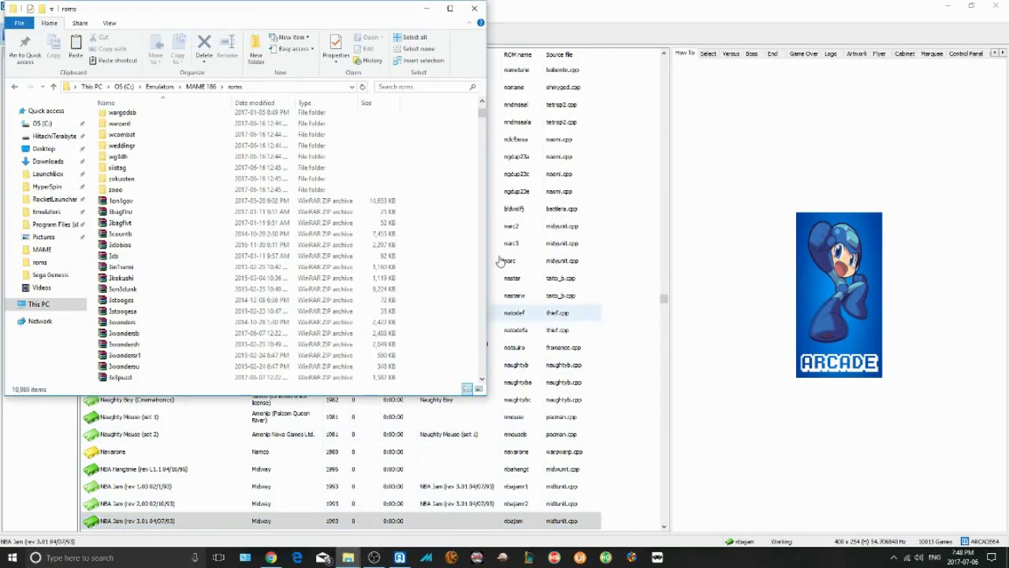
pyautogui.moveTo(348, 557)
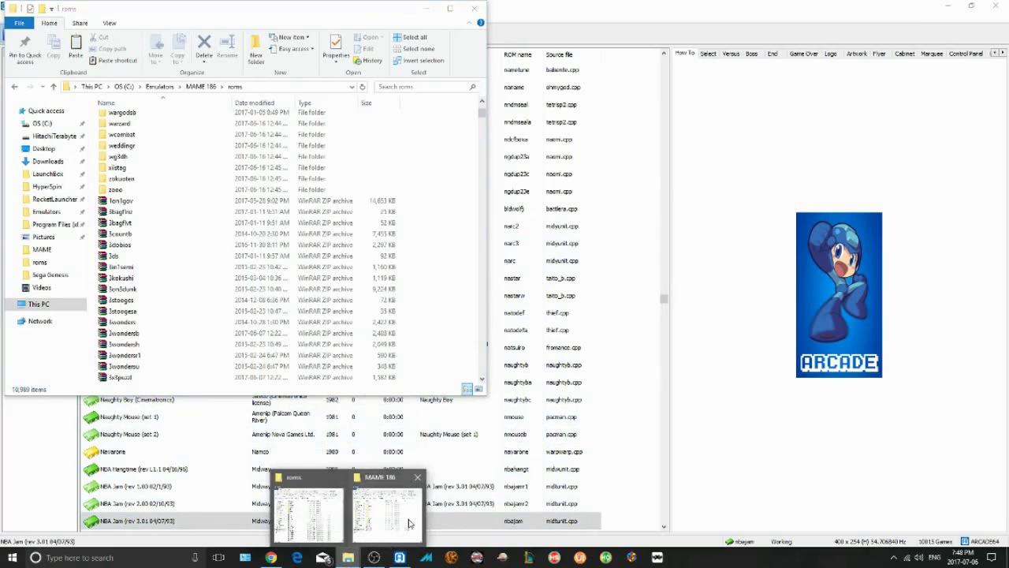
pyautogui.click(387, 512)
# Delete the area51mx folder from the roms folder
pyautogui.scroll(15, 466, 227)
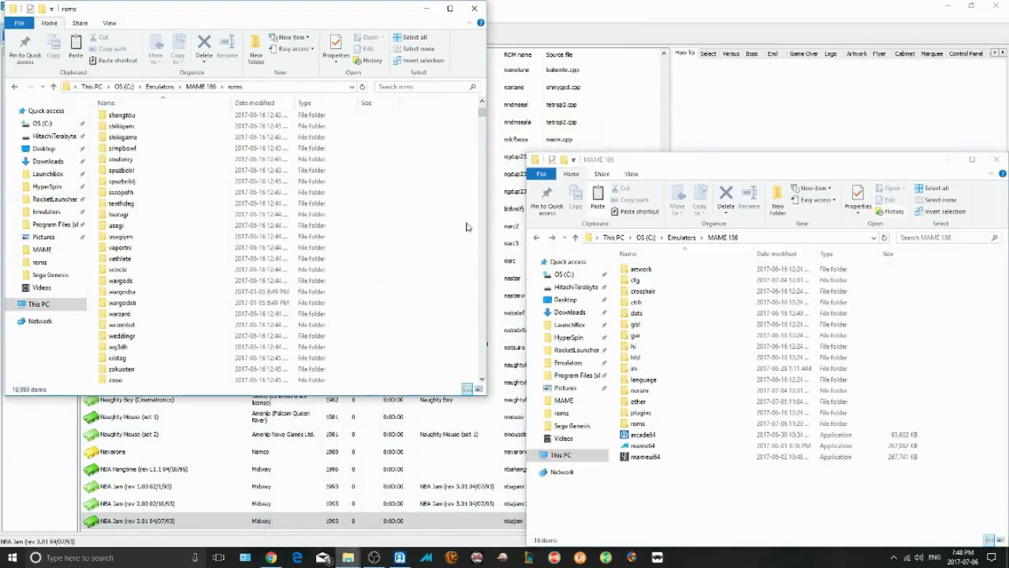
pyautogui.scroll(4, 467, 227)
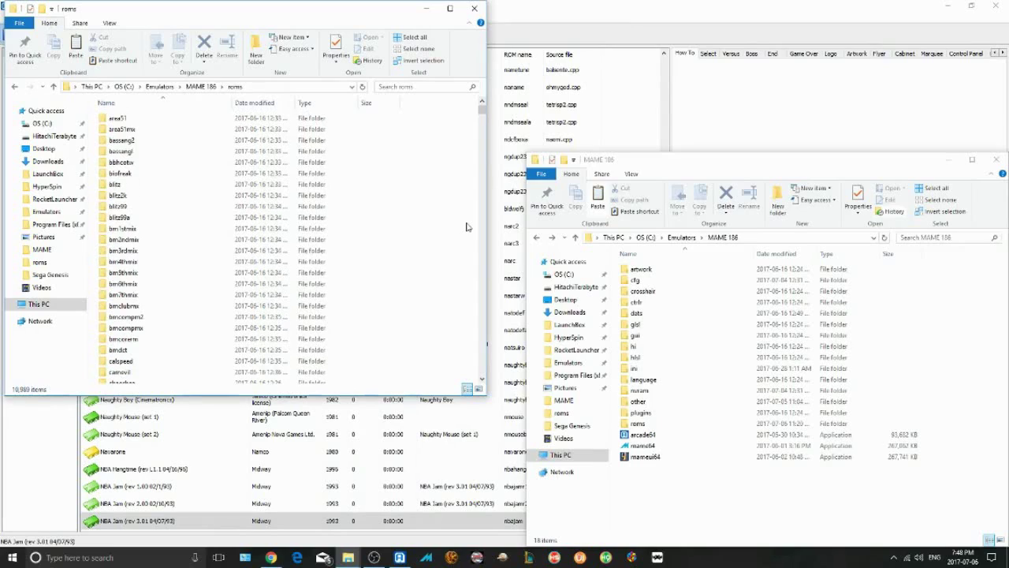
pyautogui.rightClick(136, 130)
pyautogui.rightClick(119, 131)
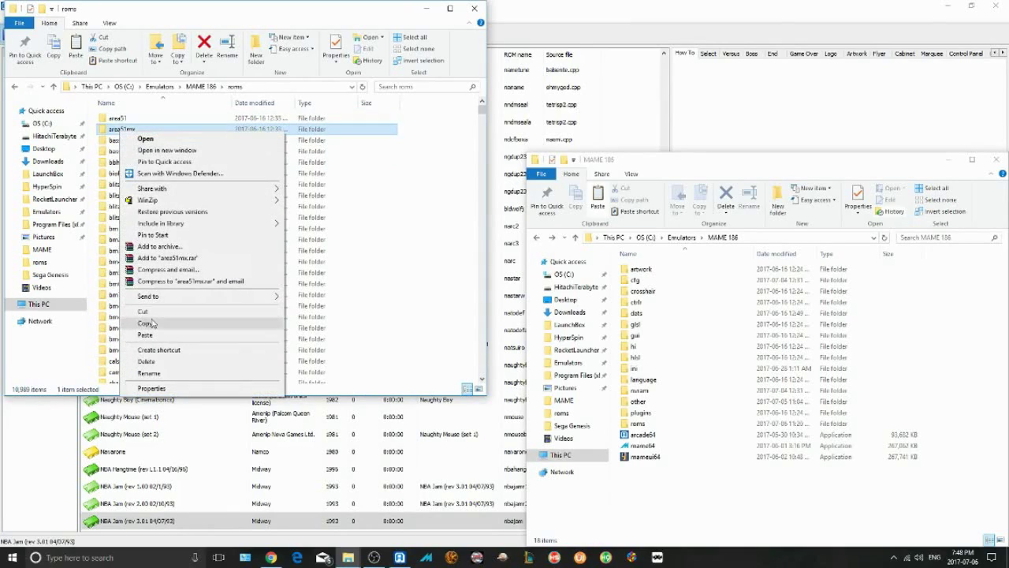
pyautogui.click(147, 361)
pyautogui.click(600, 321)
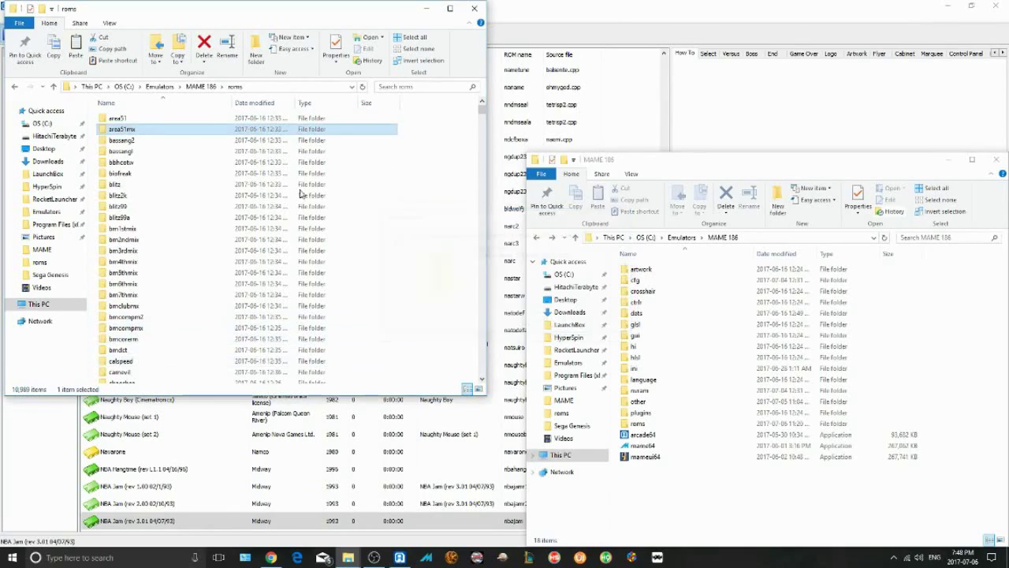
# Delete the area51t.chd file from the area51 folder within roms
pyautogui.doubleClick(117, 118)
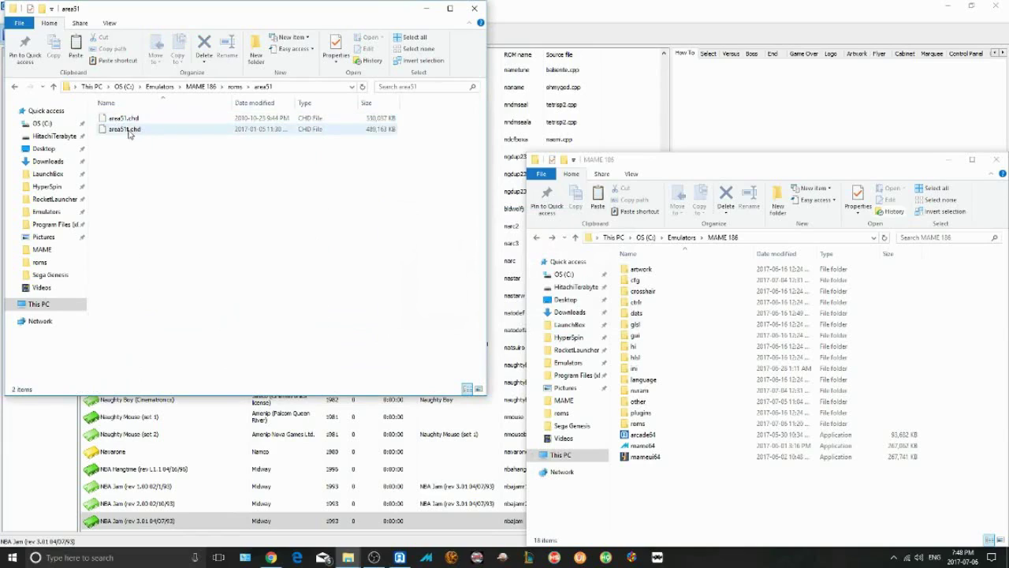
pyautogui.rightClick(130, 134)
pyautogui.click(161, 287)
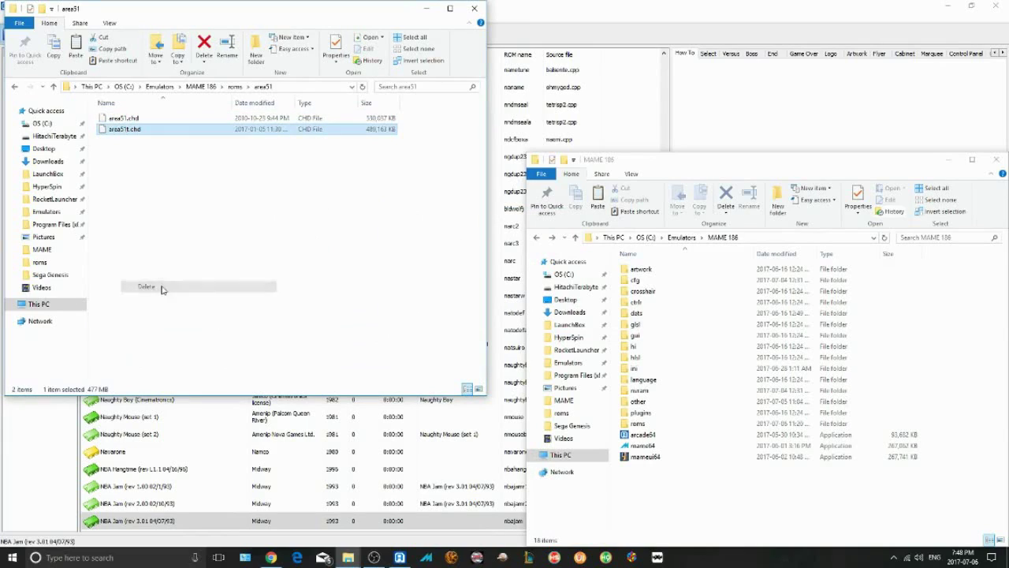
pyautogui.click(547, 321)
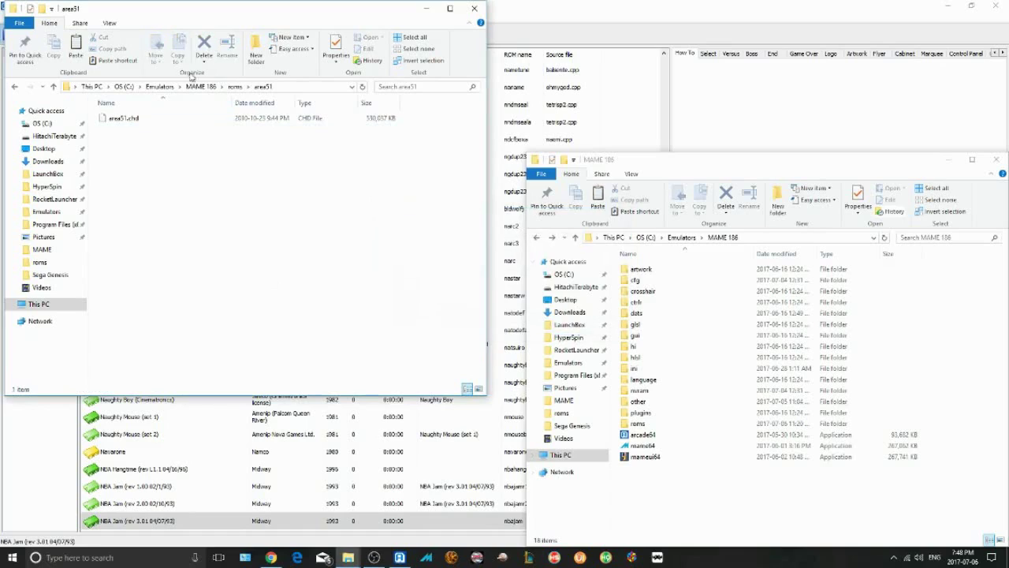
# Delete the first four files inside the 1on1gov.zip archive in the roms folder and close the archive
pyautogui.click(235, 87)
pyautogui.moveTo(482, 115); pyautogui.dragTo(431, 113)
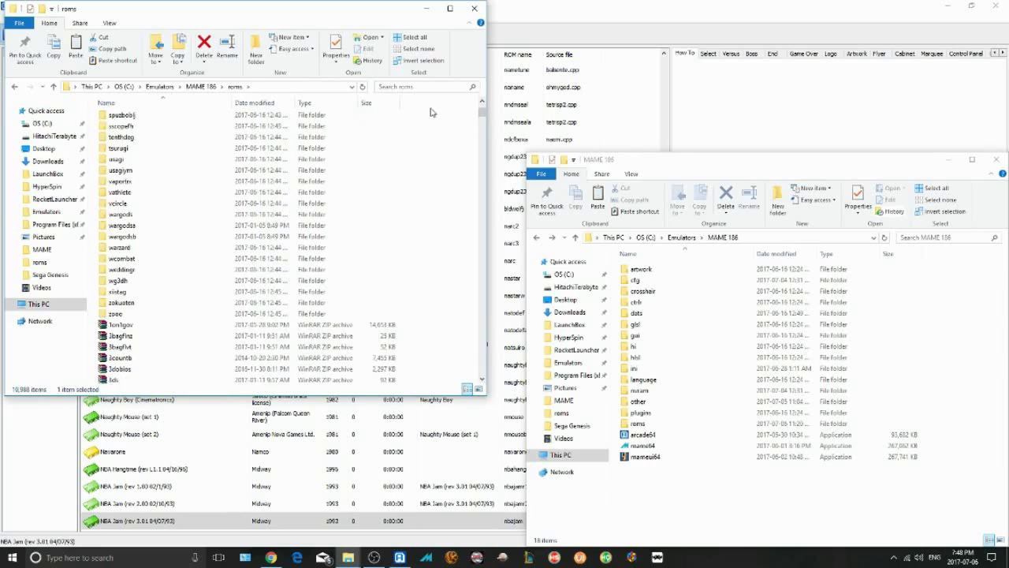
pyautogui.doubleClick(145, 203)
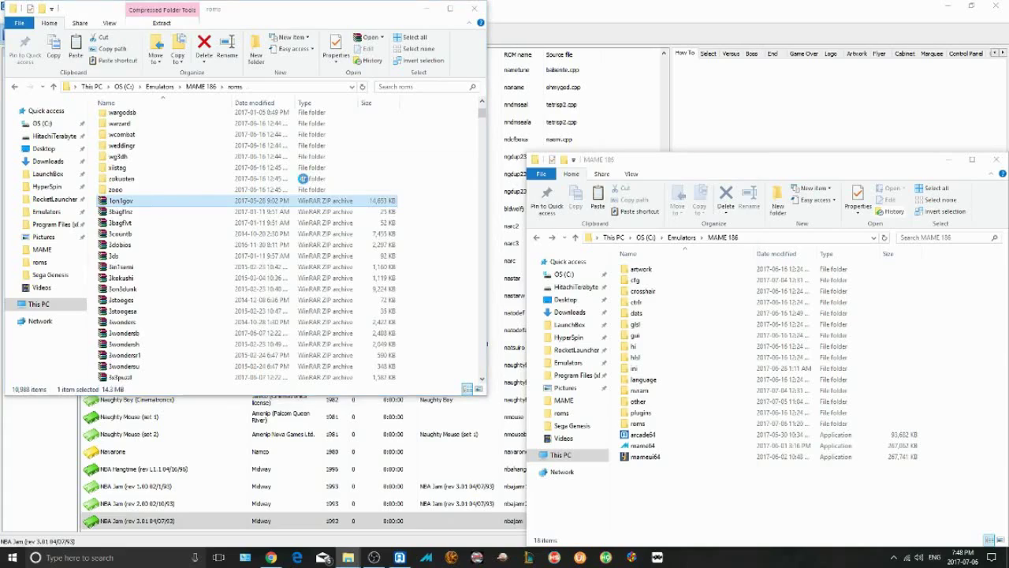
pyautogui.moveTo(399, 262); pyautogui.dragTo(300, 292)
pyautogui.rightClick(300, 292)
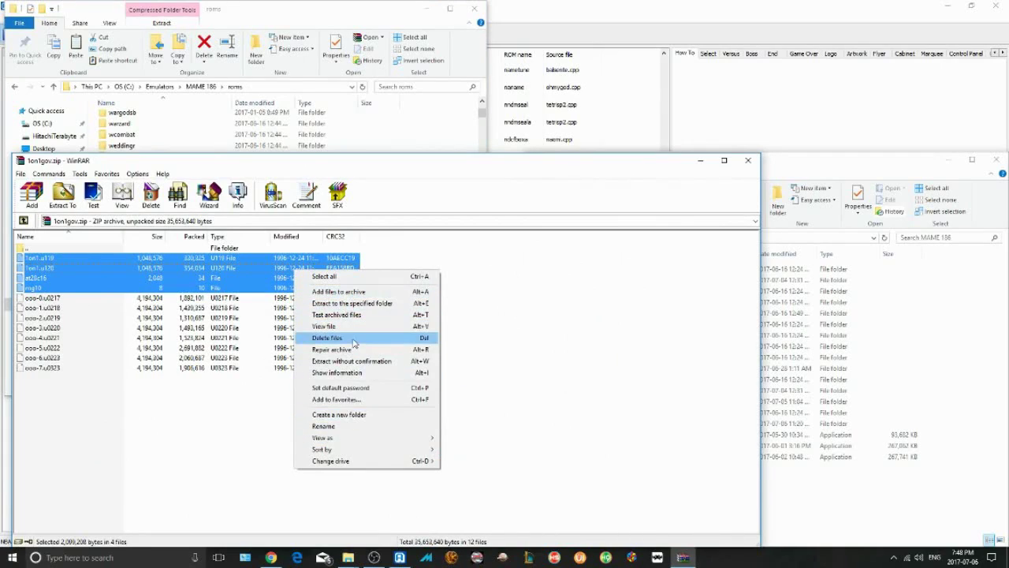
pyautogui.click(327, 338)
pyautogui.click(500, 313)
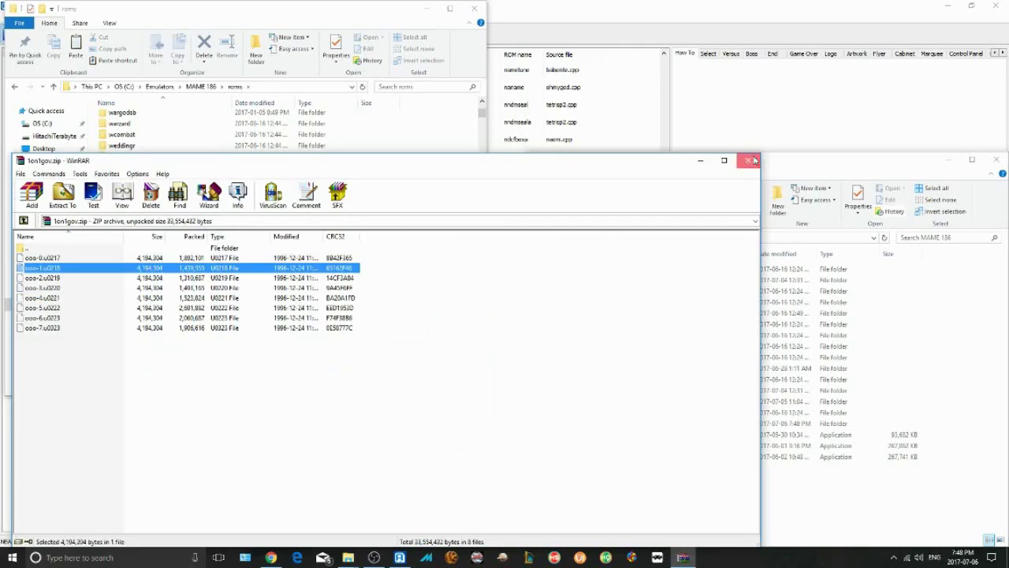
pyautogui.click(749, 160)
# Delete the 1941 archive from the roms folder, moving it to the Recycle Bin
pyautogui.scroll(-3, 467, 226)
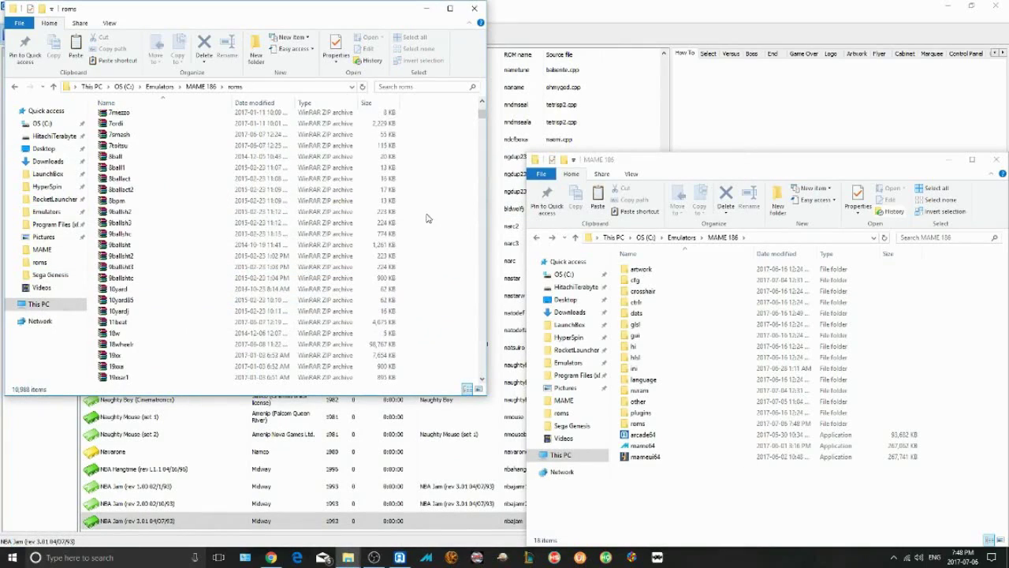
pyautogui.scroll(5, 383, 203)
pyautogui.scroll(-8, 380, 199)
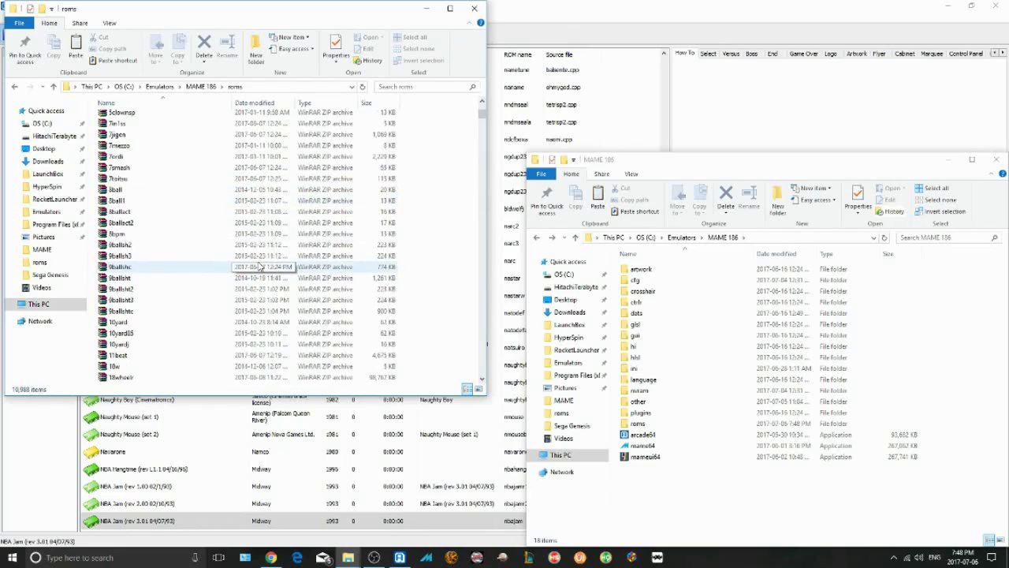
pyautogui.scroll(-8, 253, 272)
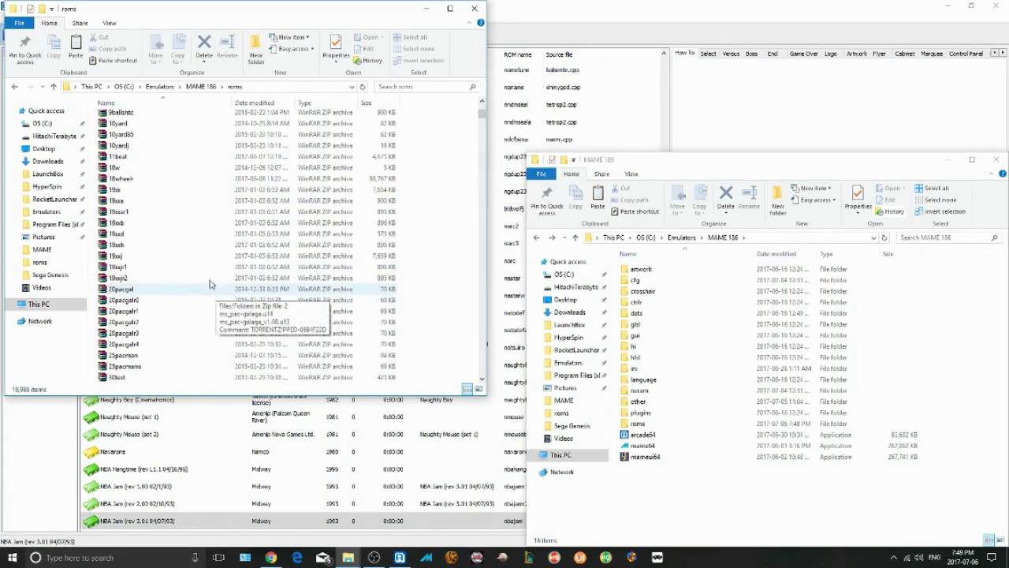
pyautogui.scroll(-4, 198, 270)
pyautogui.scroll(-7, 198, 270)
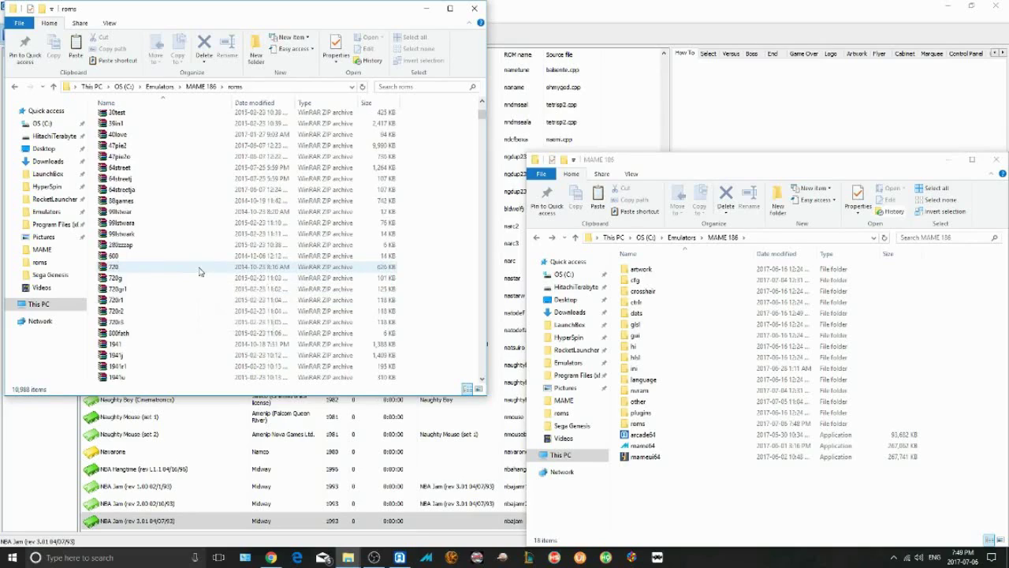
pyautogui.rightClick(127, 246)
pyautogui.click(126, 246)
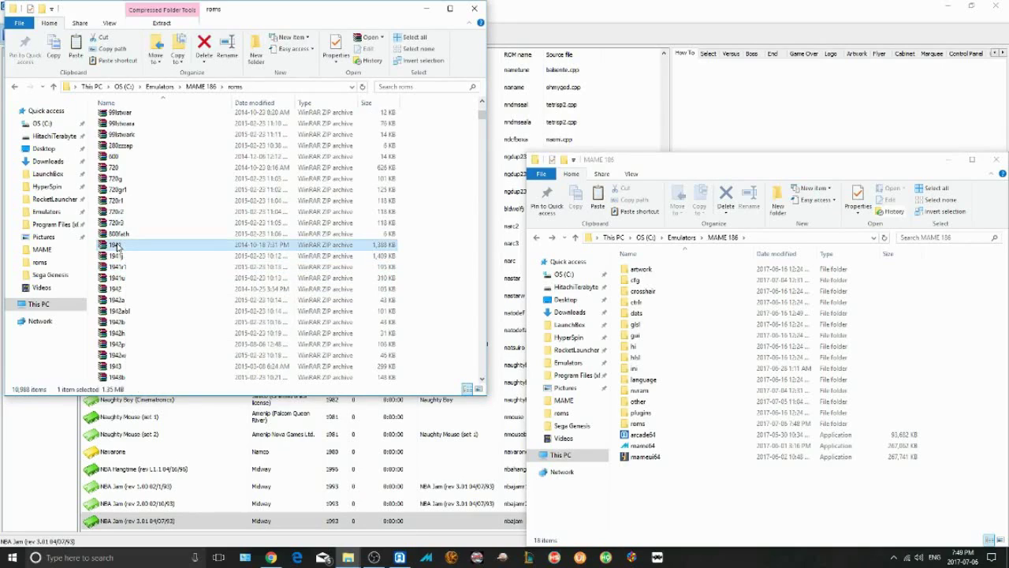
pyautogui.rightClick(124, 246)
pyautogui.click(146, 402)
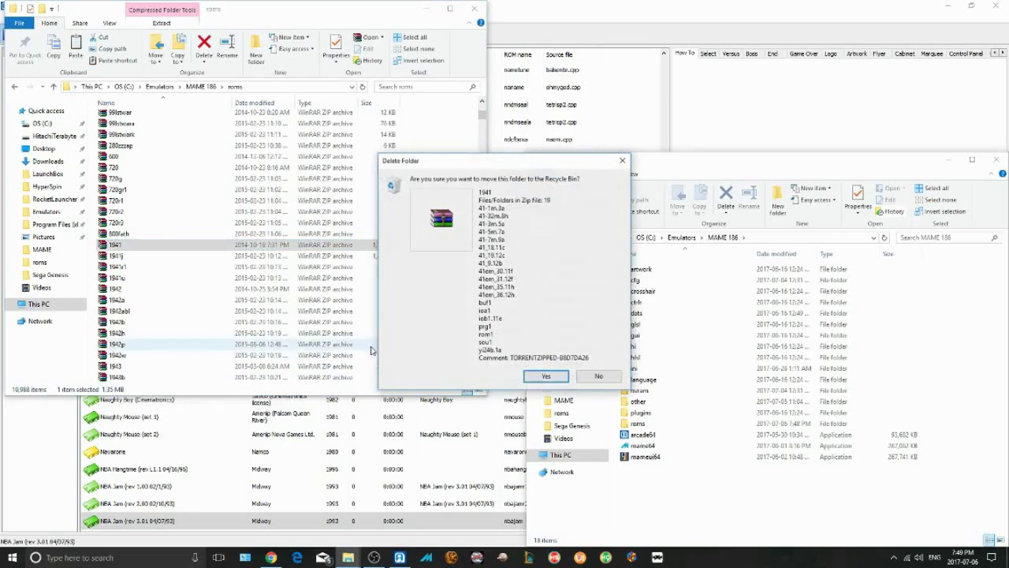
pyautogui.click(555, 377)
# Delete the seven archives from namco50 through namcoc69 in the roms folder, moving them to the Recycle Bin
pyautogui.moveTo(483, 114); pyautogui.dragTo(513, 258)
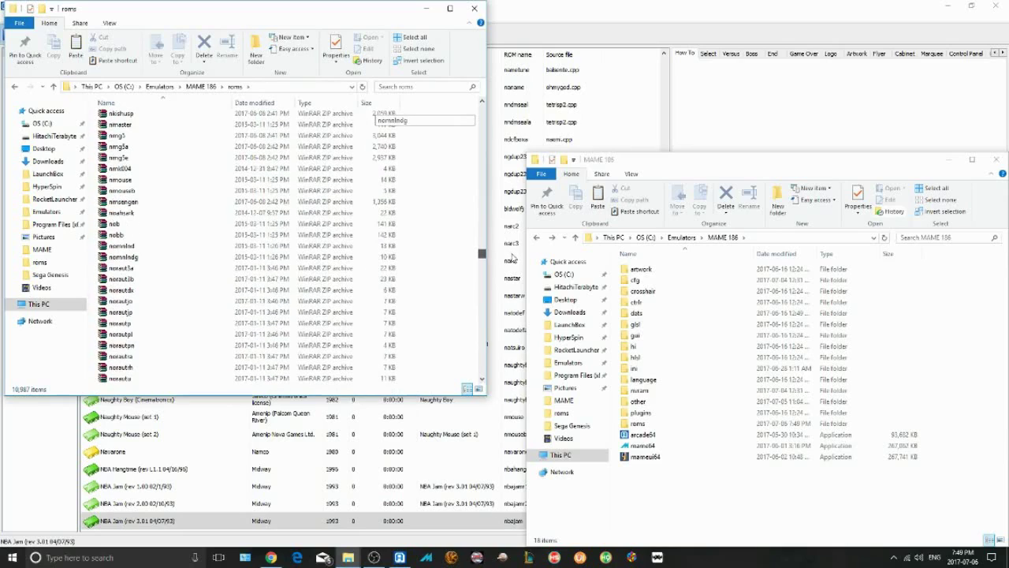
pyautogui.scroll(20, 444, 242)
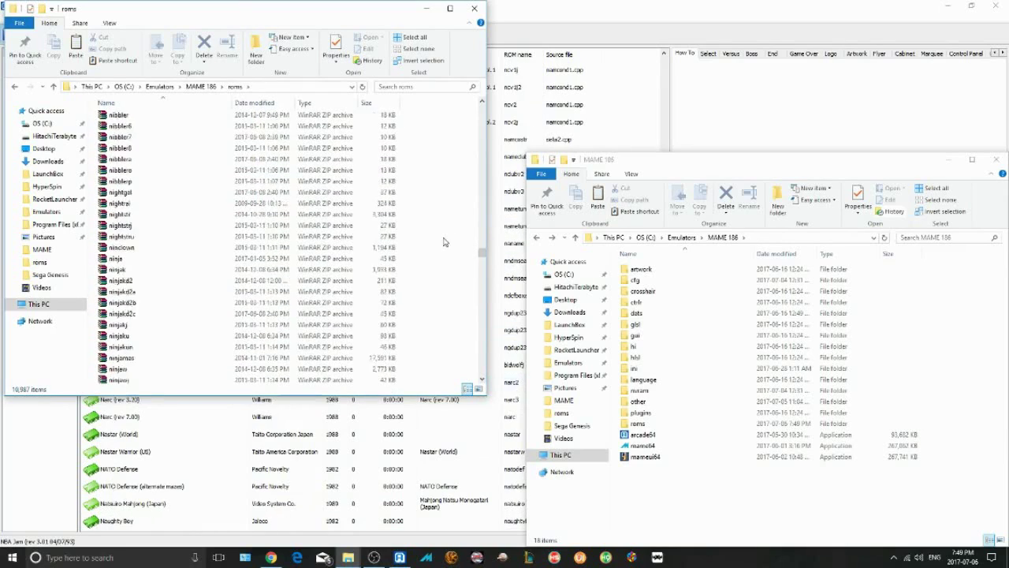
pyautogui.scroll(15, 443, 242)
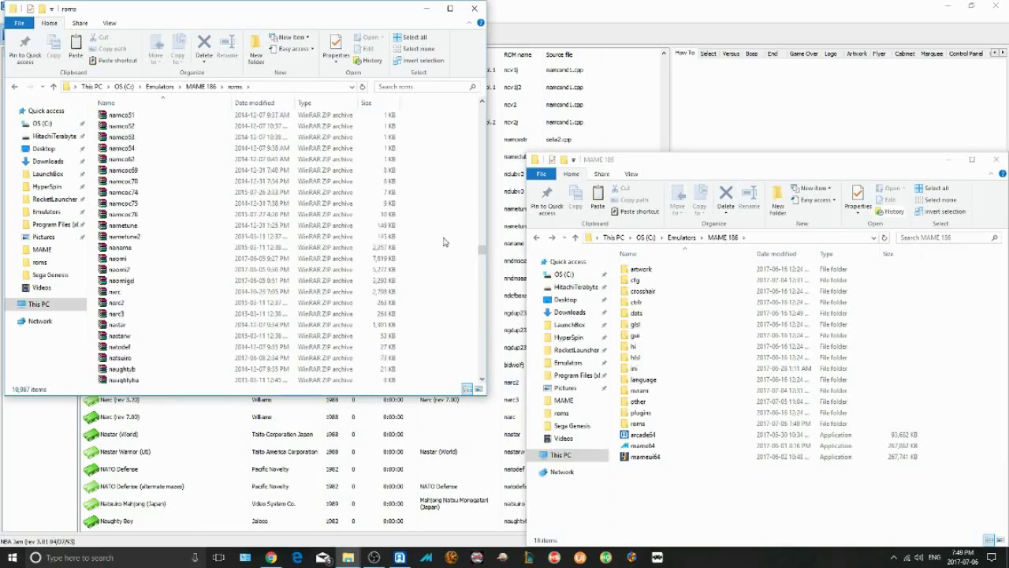
pyautogui.scroll(-5, 444, 242)
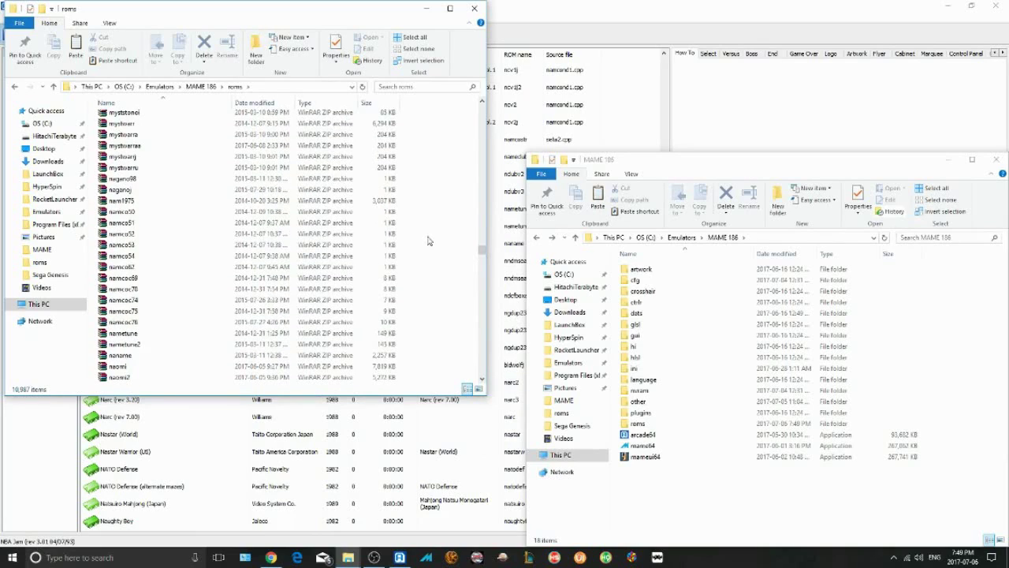
pyautogui.moveTo(426, 222); pyautogui.dragTo(356, 280)
pyautogui.rightClick(284, 258)
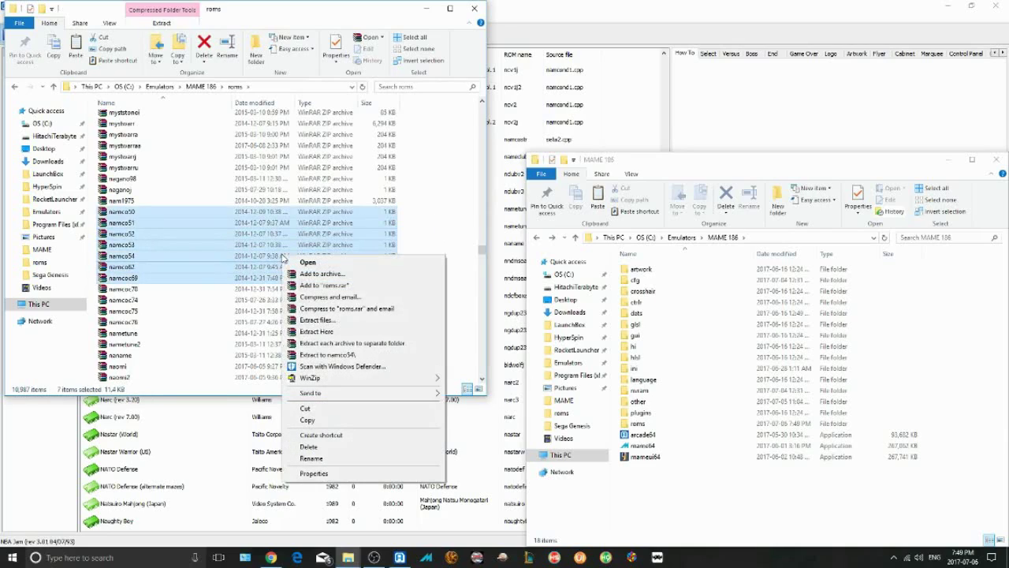
pyautogui.click(351, 448)
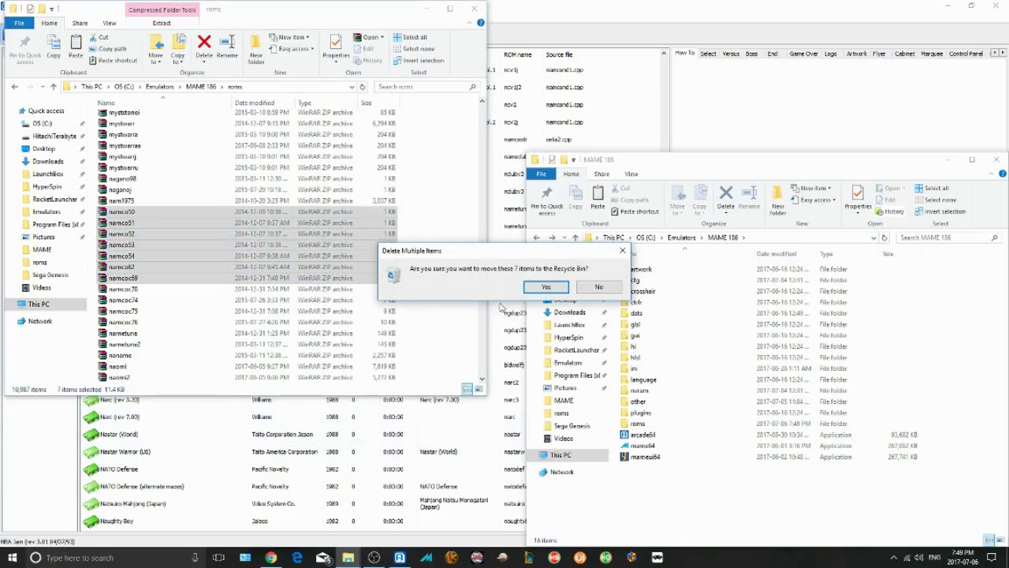
pyautogui.click(547, 287)
# Delete the eight files from 315-6215.bin through epr-23608.ic27 inside naomi2.zip and close the archive
pyautogui.rightClick(146, 266)
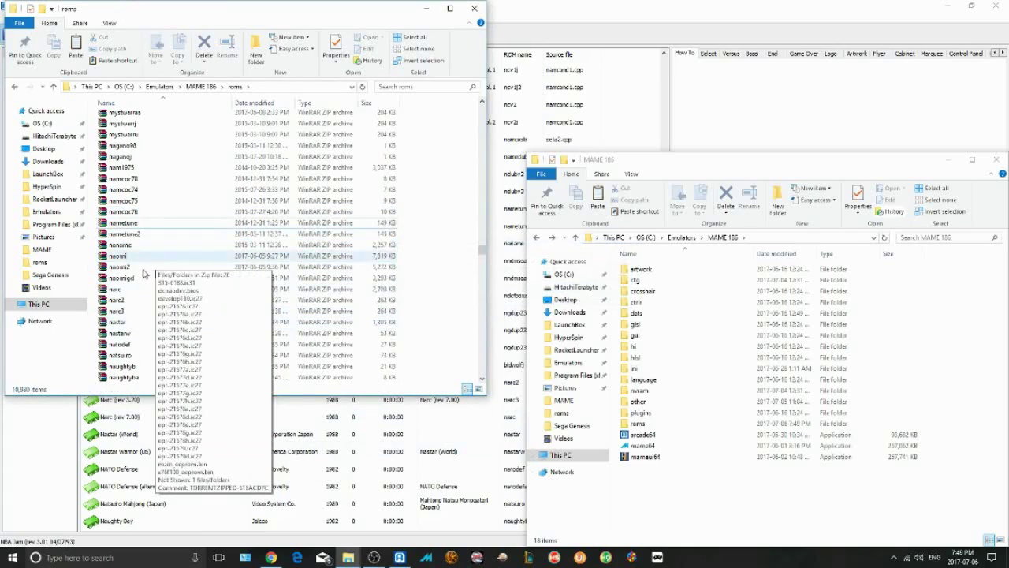
pyautogui.click(134, 272)
pyautogui.doubleClick(132, 271)
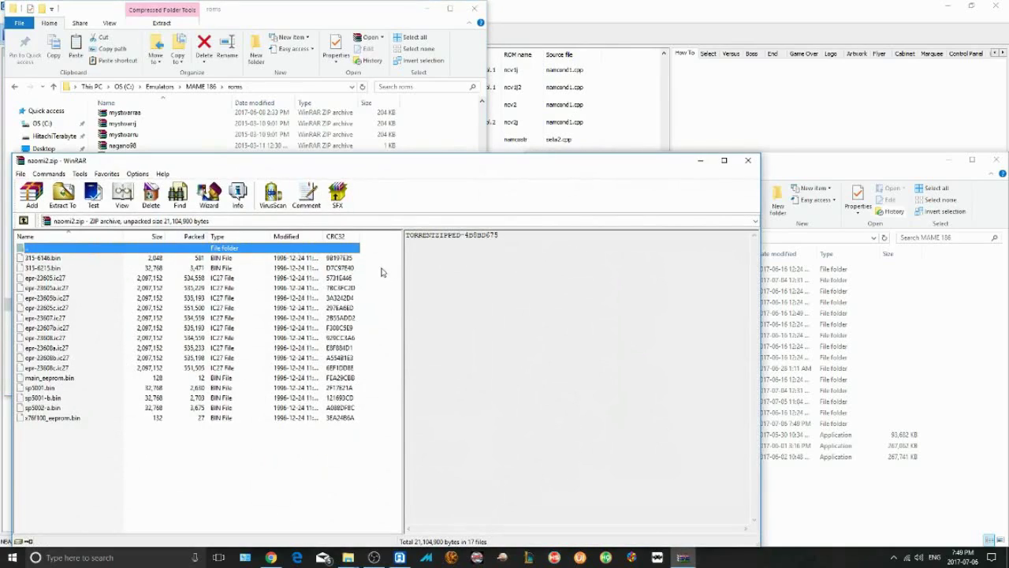
pyautogui.moveTo(381, 272); pyautogui.dragTo(361, 338)
pyautogui.rightClick(313, 295)
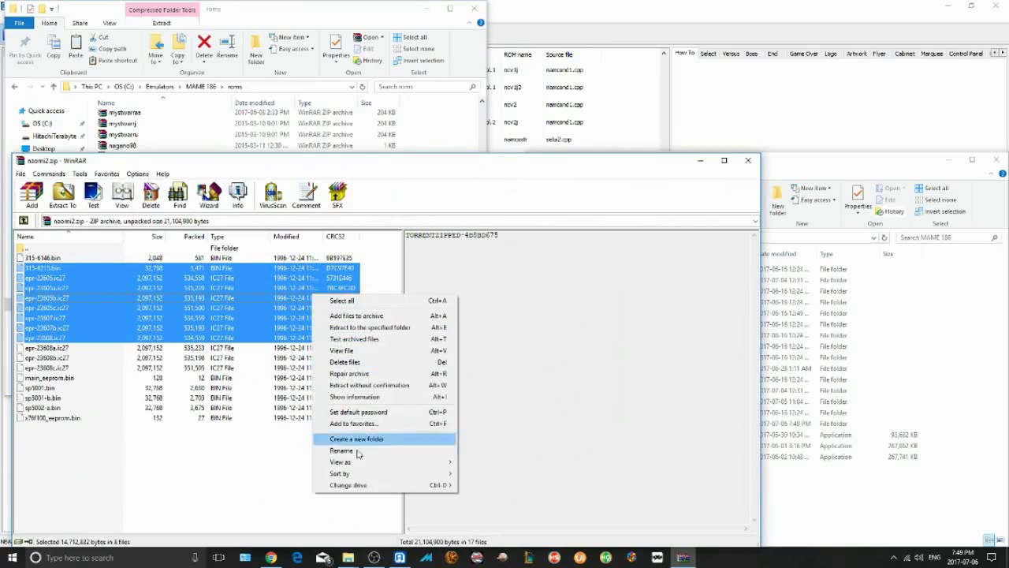
pyautogui.click(392, 363)
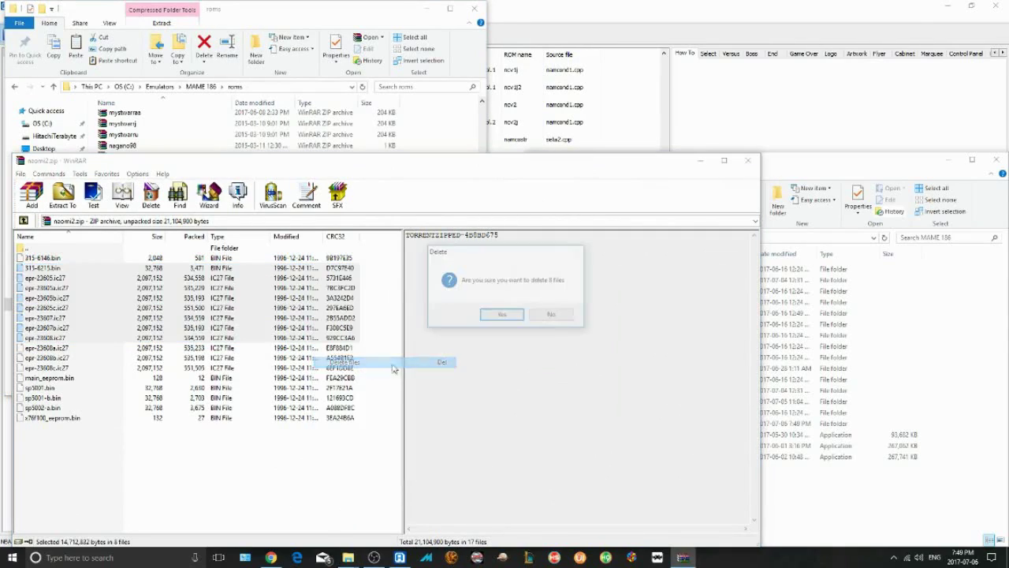
pyautogui.click(502, 314)
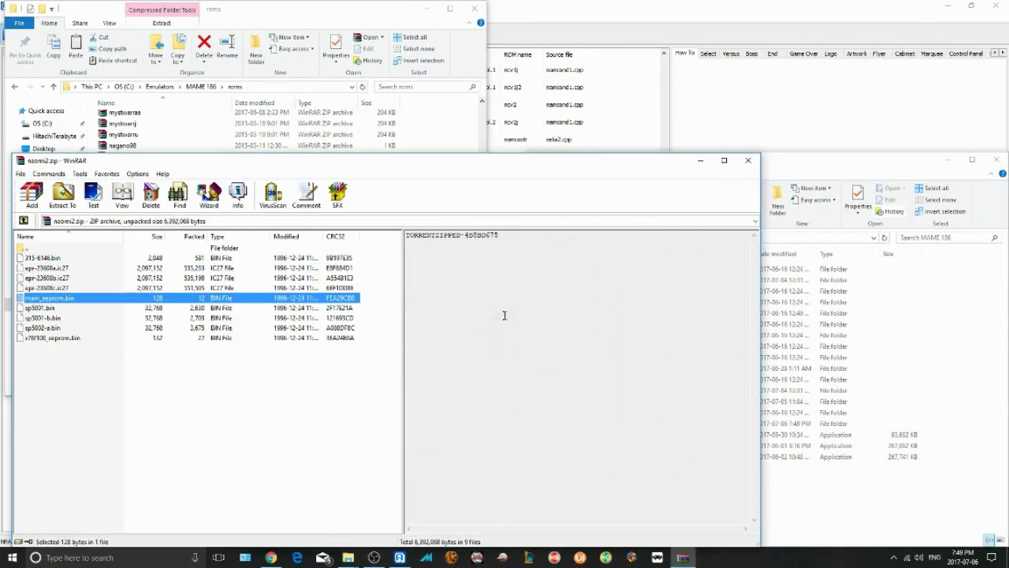
pyautogui.click(748, 161)
# Delete the naomi archive from the roms folder, moving it to the Recycle Bin
pyautogui.click(118, 257)
pyautogui.rightClick(130, 259)
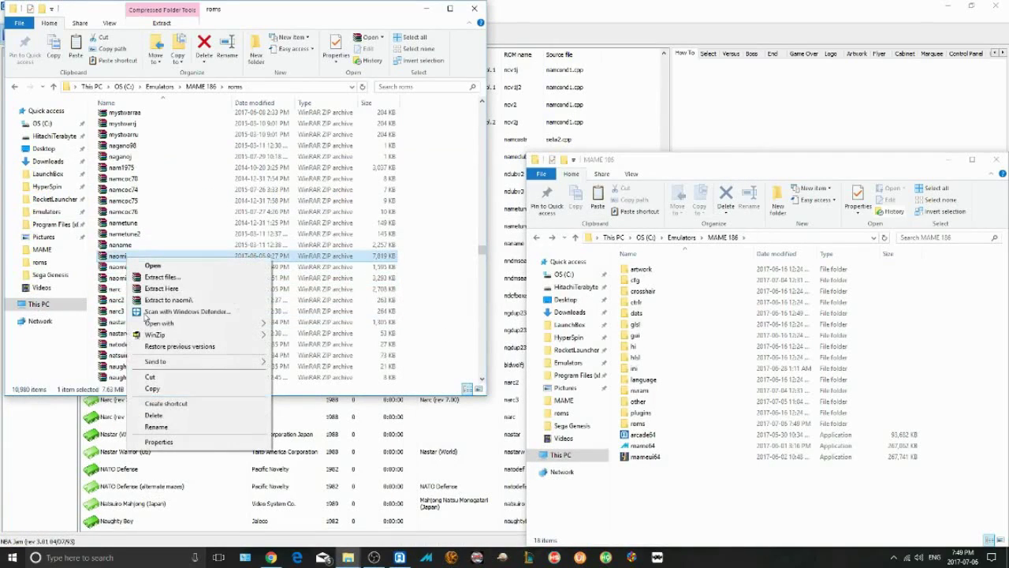
pyautogui.click(154, 414)
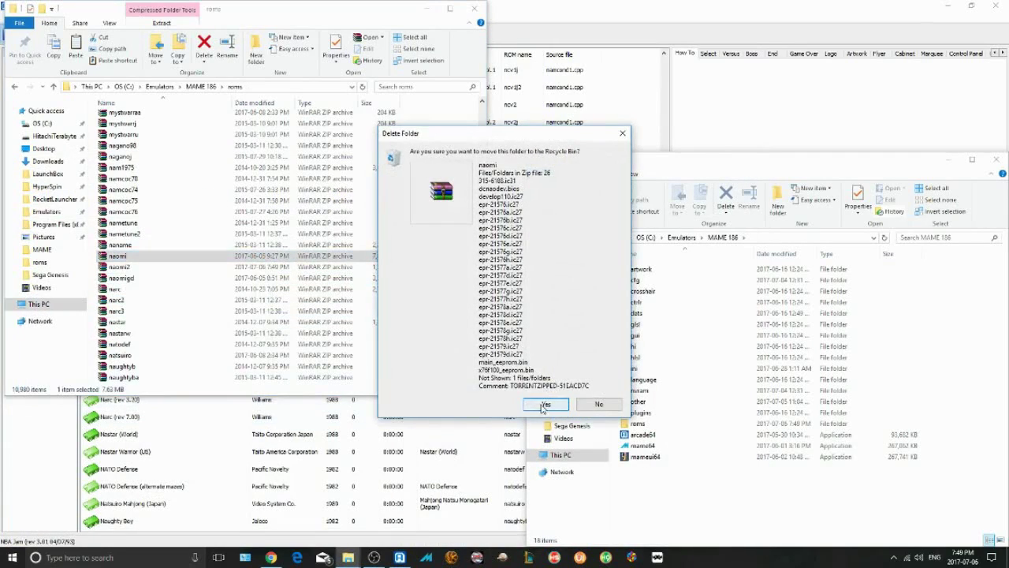
pyautogui.click(544, 404)
# Delete the qsound archive from the roms folder, moving it to the Recycle Bin
pyautogui.scroll(-20, 466, 331)
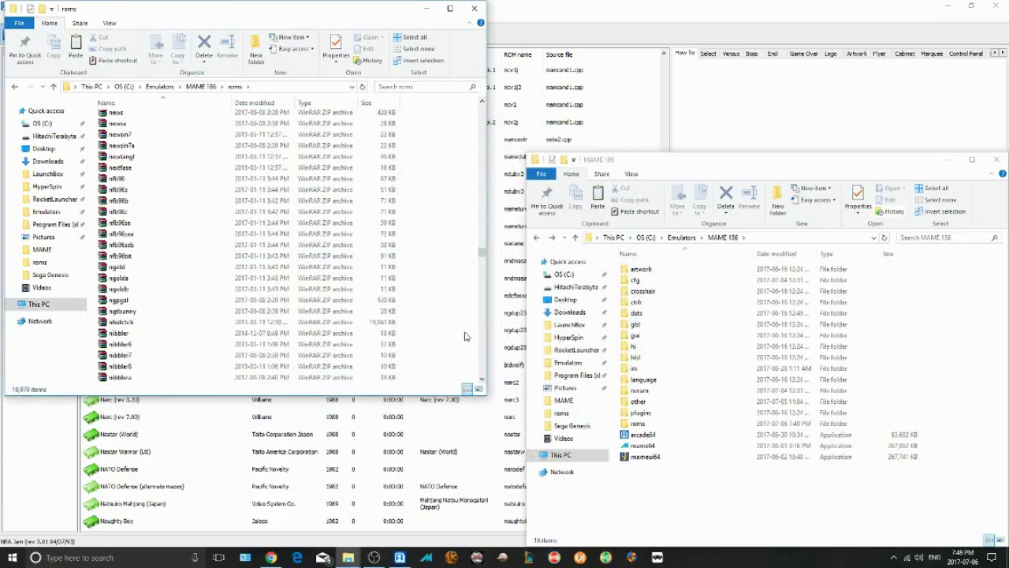
pyautogui.scroll(-20, 465, 336)
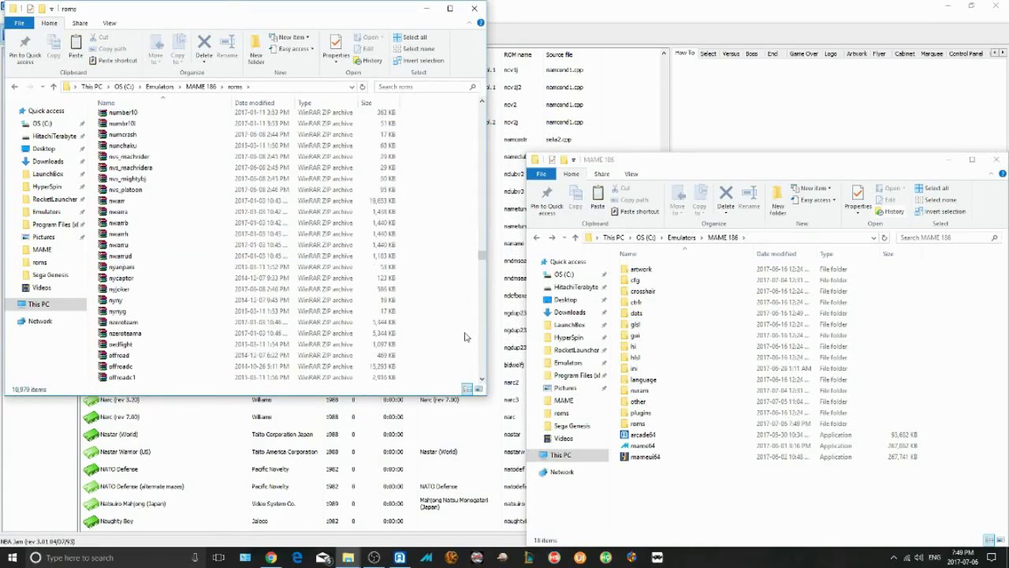
pyautogui.scroll(-15, 464, 336)
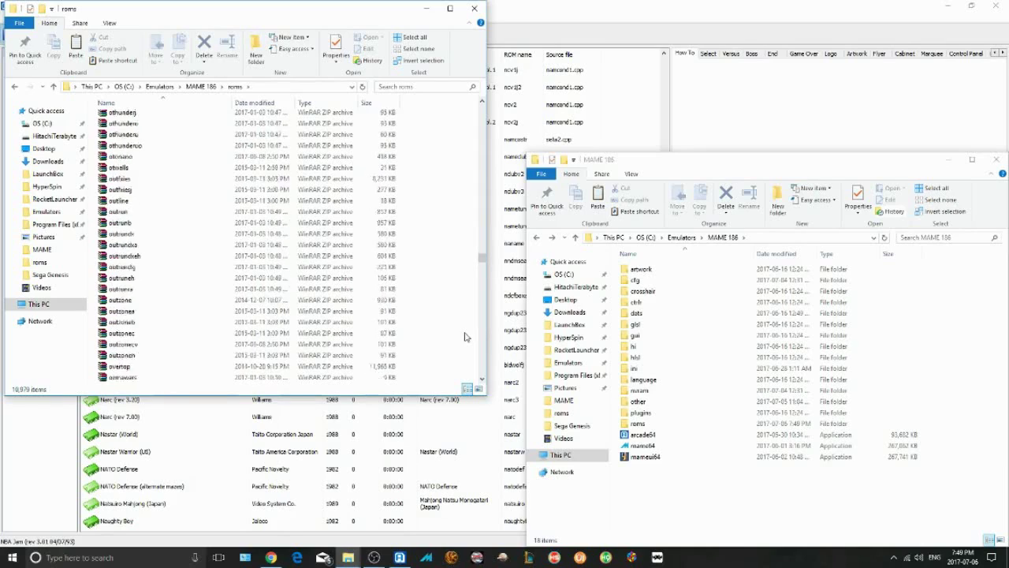
pyautogui.scroll(-15, 465, 337)
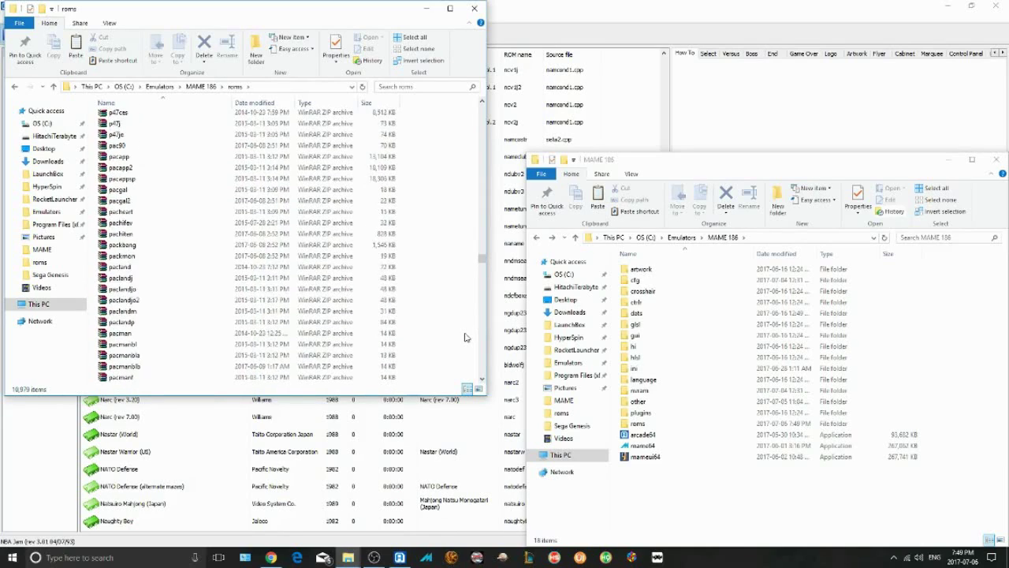
pyautogui.scroll(-15, 465, 337)
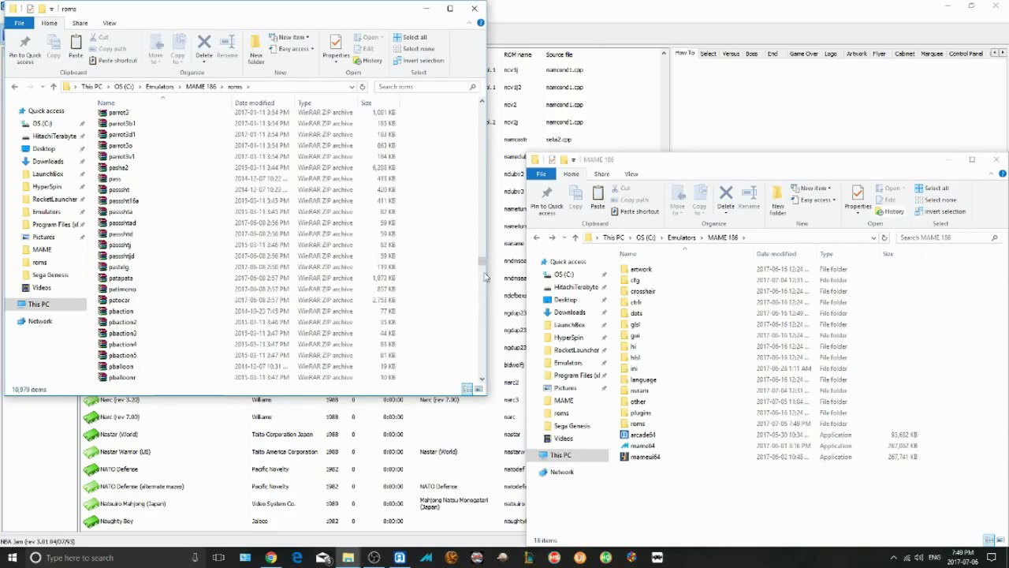
pyautogui.moveTo(484, 268); pyautogui.dragTo(483, 291)
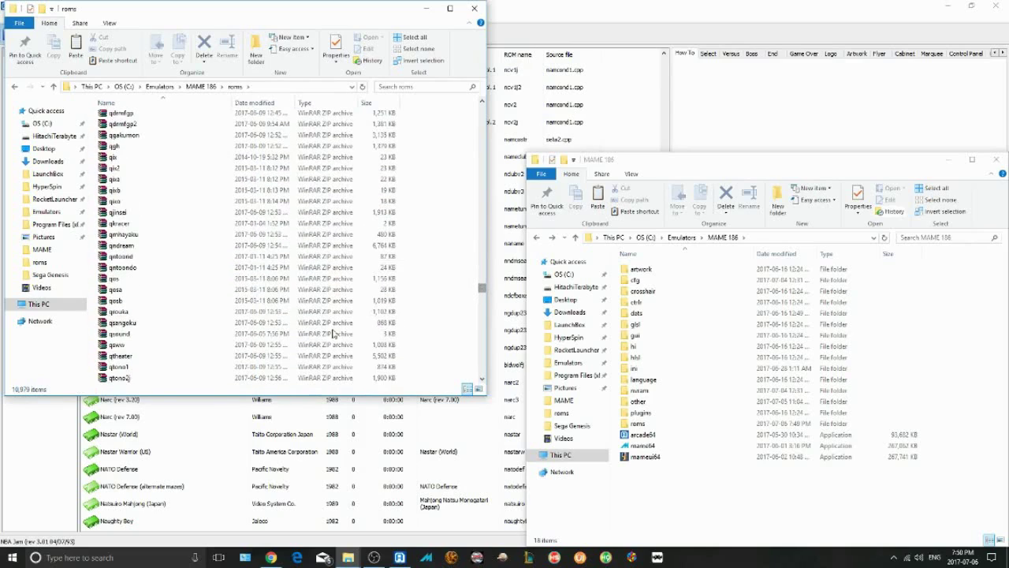
pyautogui.rightClick(122, 336)
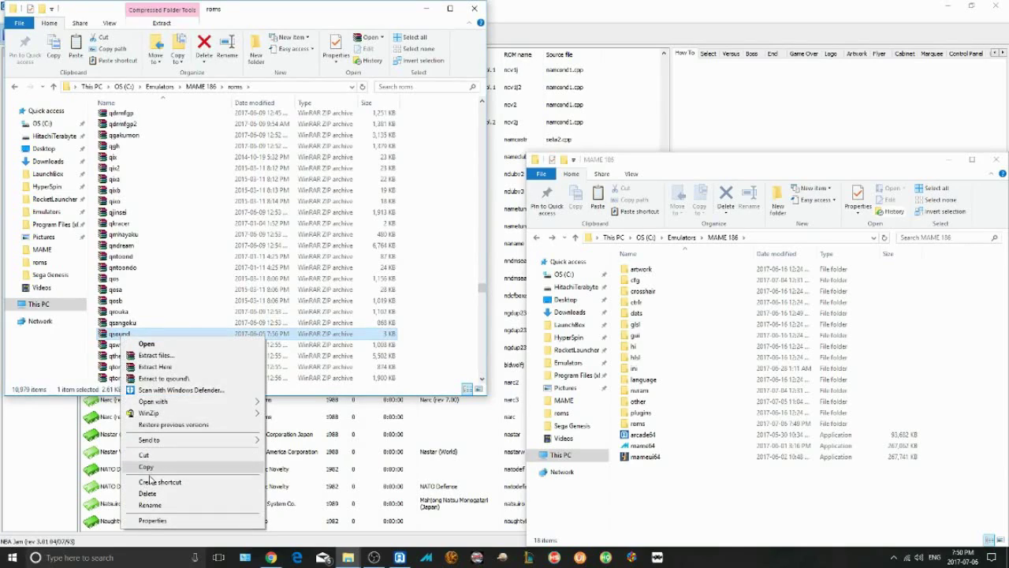
pyautogui.click(148, 493)
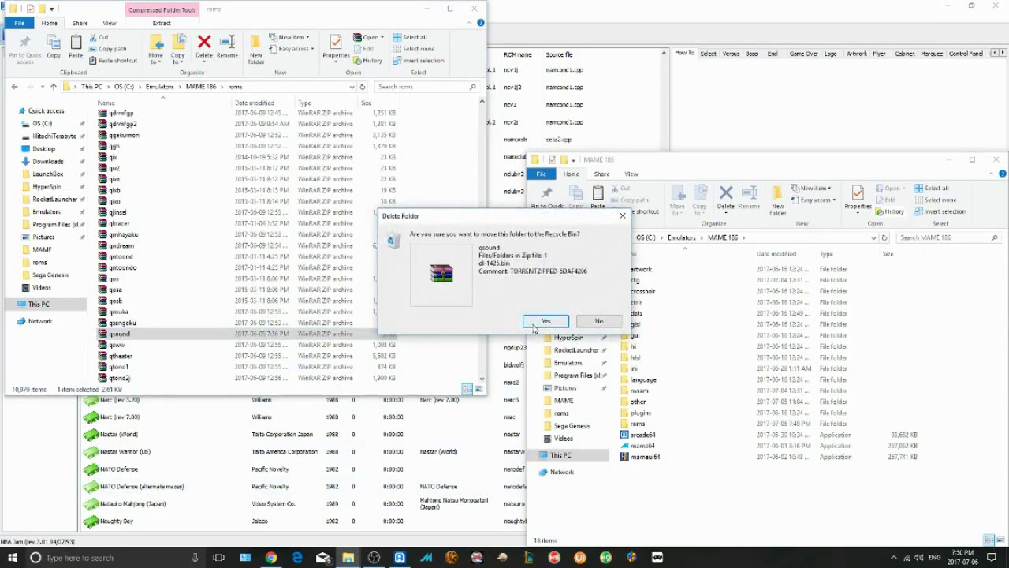
pyautogui.click(544, 320)
# Delete the sf archive from the roms folder, moving it to the Recycle Bin
pyautogui.scroll(-10, 418, 321)
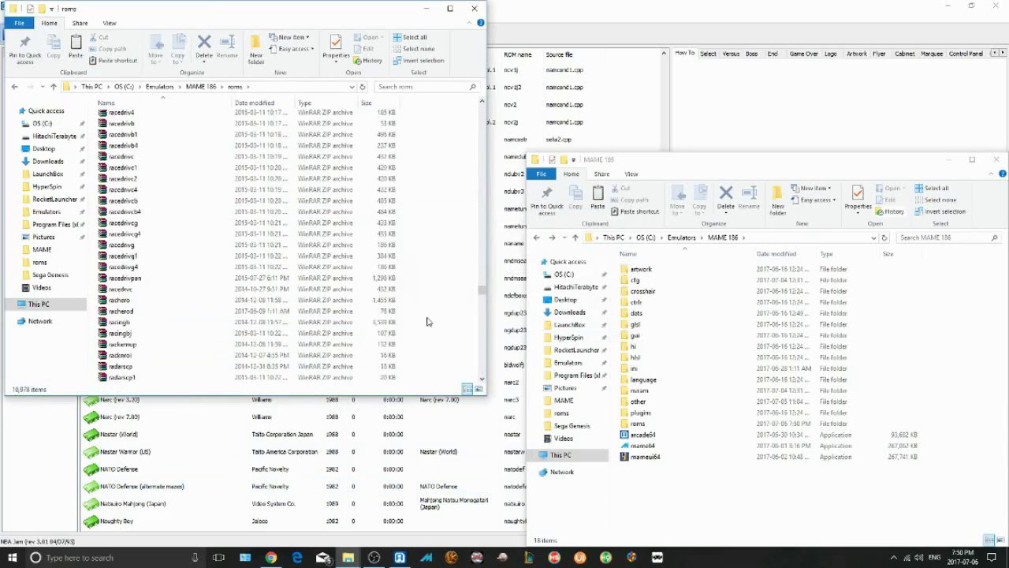
pyautogui.moveTo(482, 297); pyautogui.dragTo(482, 307)
pyautogui.scroll(-20, 451, 300)
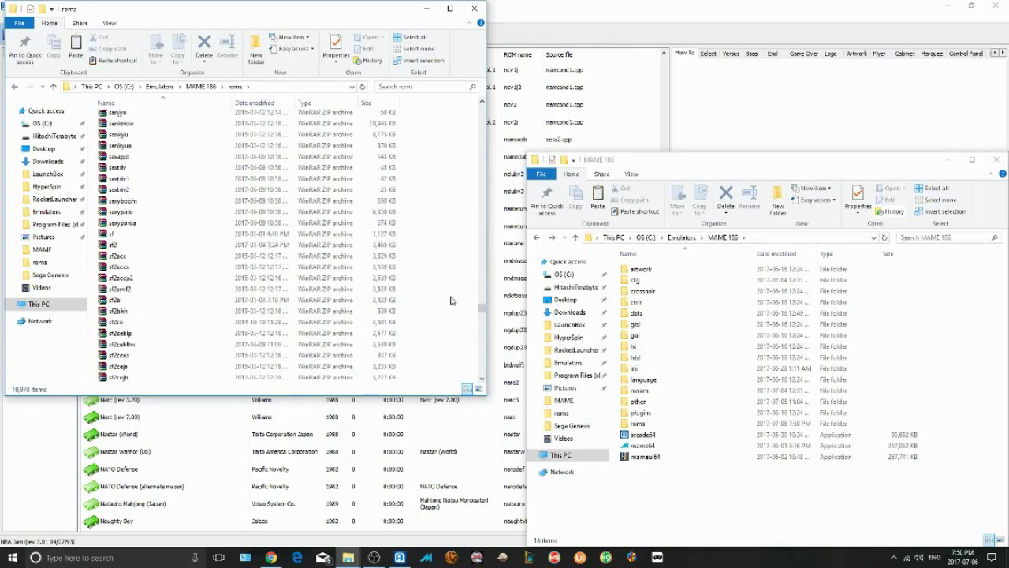
pyautogui.scroll(-7, 259, 263)
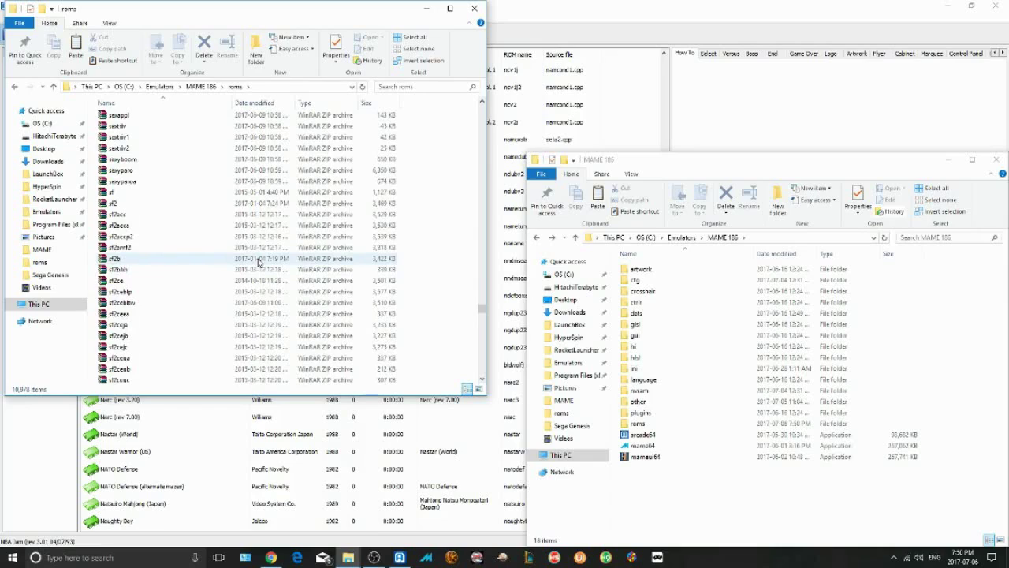
pyautogui.rightClick(115, 192)
pyautogui.click(111, 193)
pyautogui.rightClick(111, 194)
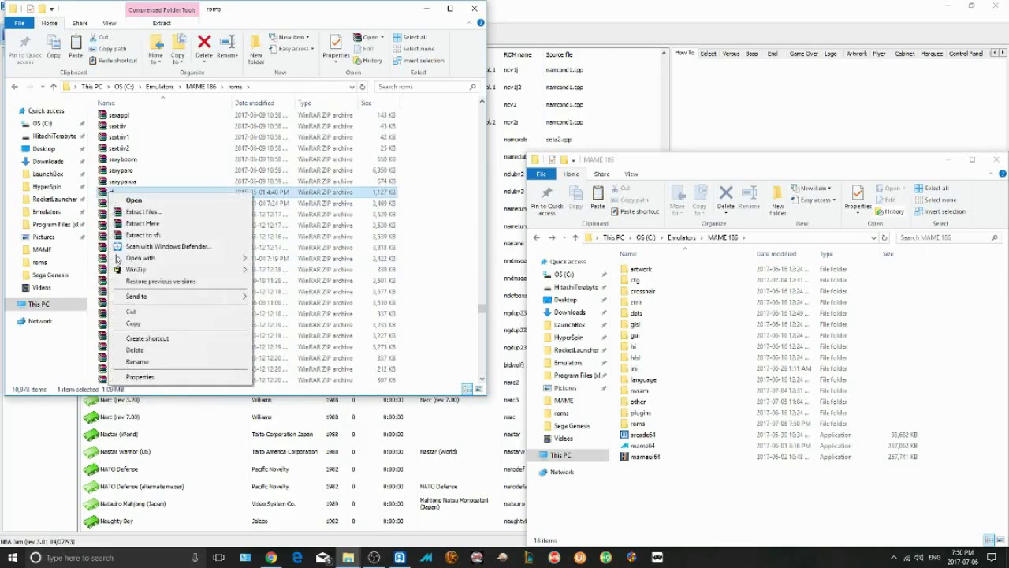
pyautogui.click(132, 350)
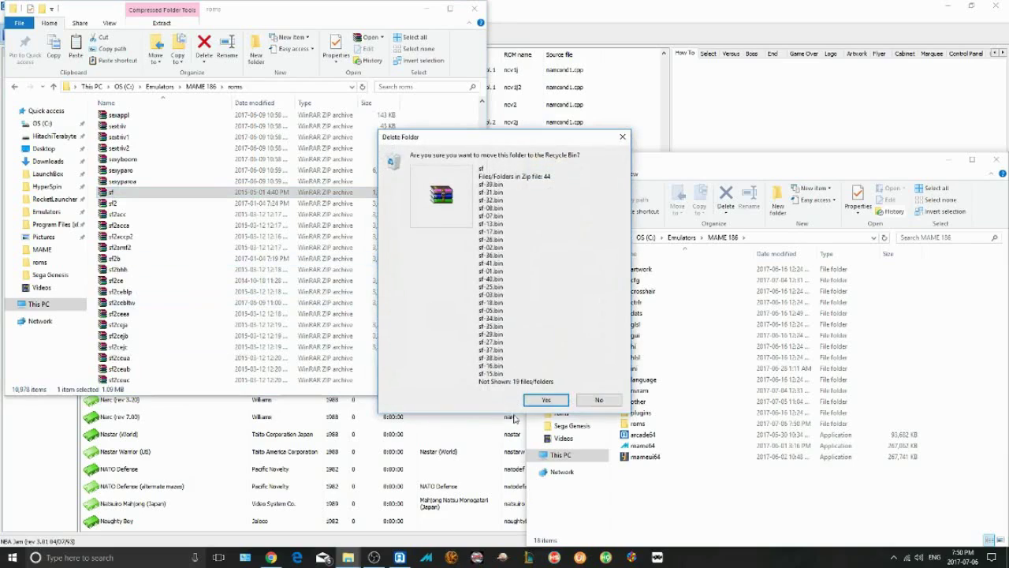
pyautogui.click(577, 398)
# Delete the sf2 archive from the roms folder, moving it to the Recycle Bin
pyautogui.rightClick(115, 192)
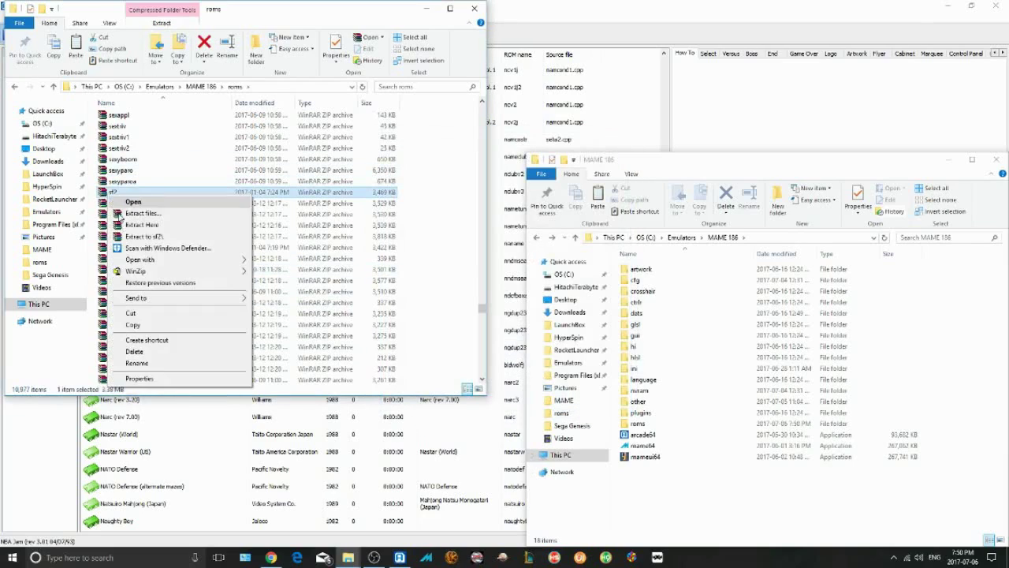
pyautogui.click(135, 351)
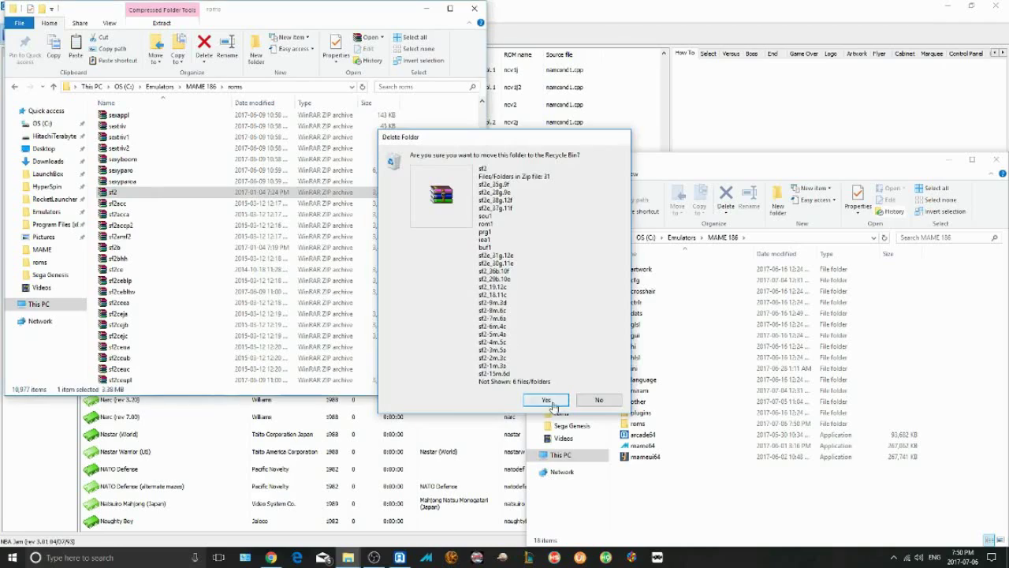
pyautogui.click(545, 400)
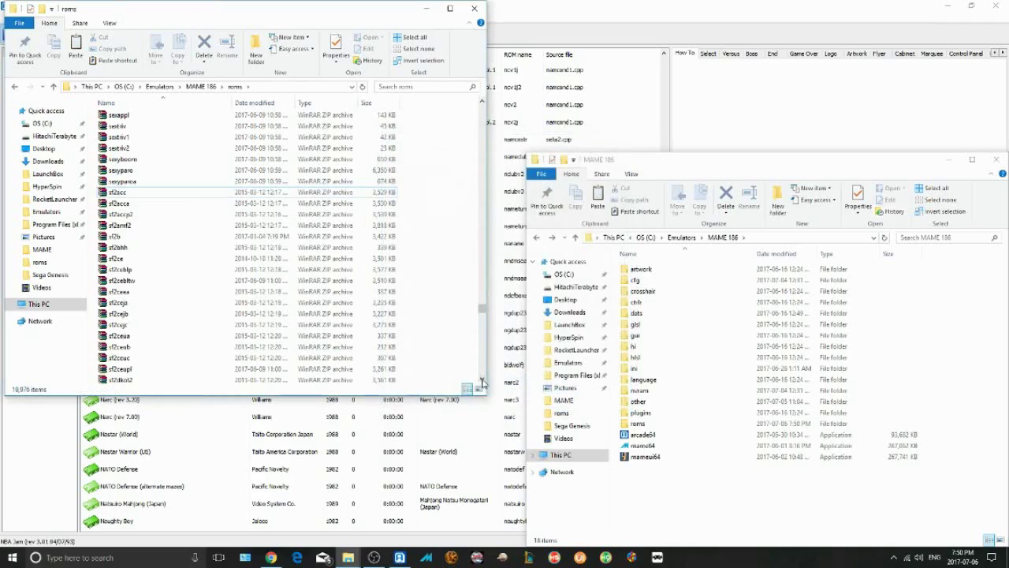
# Switch to ARCADE64, audit all games and look through the missing-file entries in the audit details
pyautogui.click(401, 559)
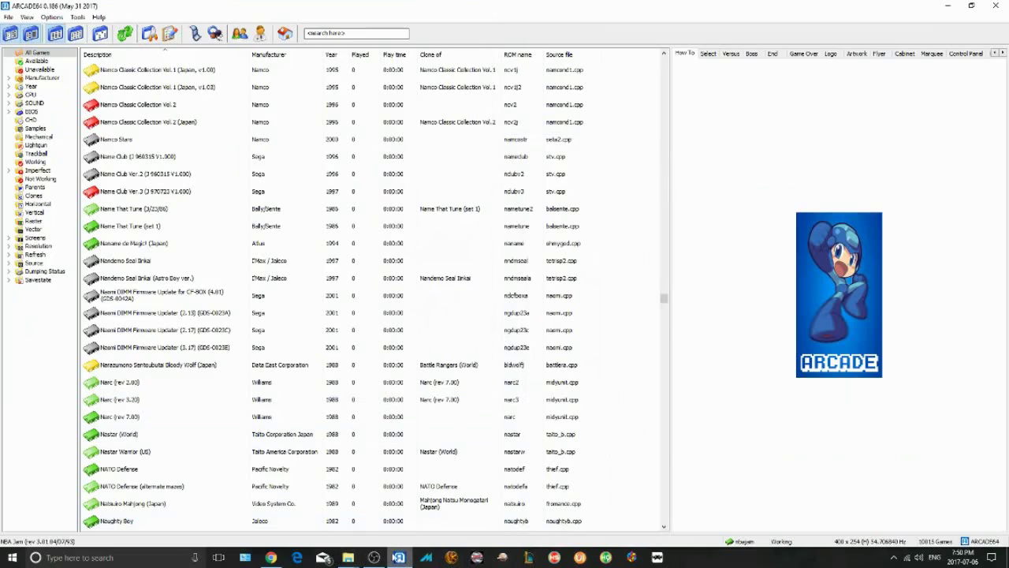
pyautogui.click(77, 17)
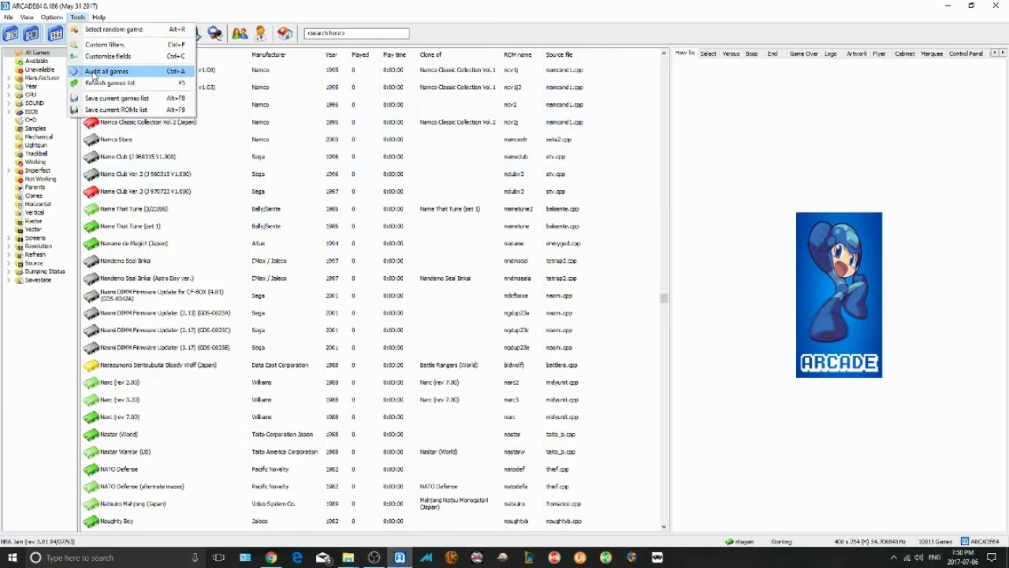
pyautogui.click(94, 73)
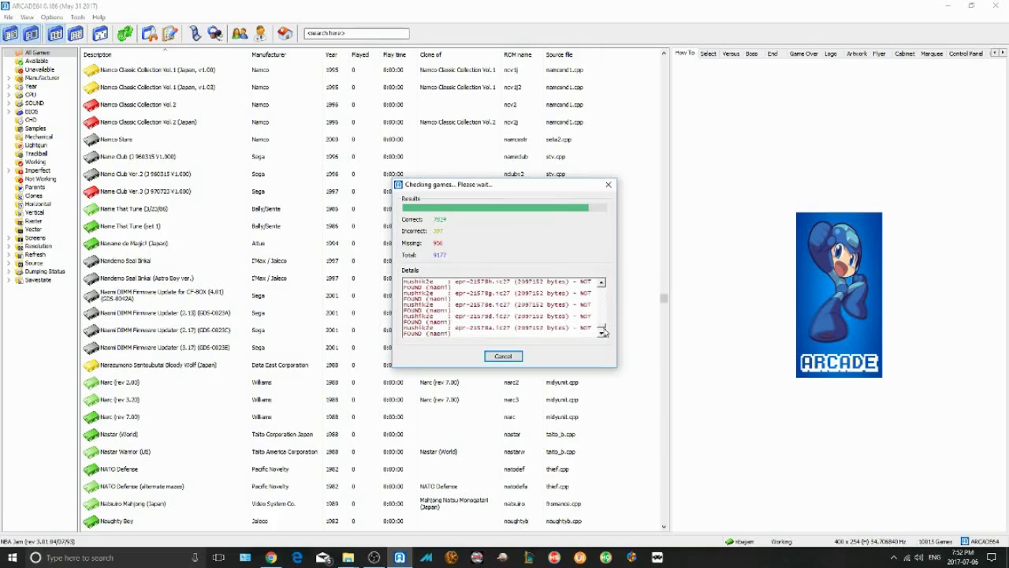
pyautogui.moveTo(604, 332); pyautogui.dragTo(604, 291)
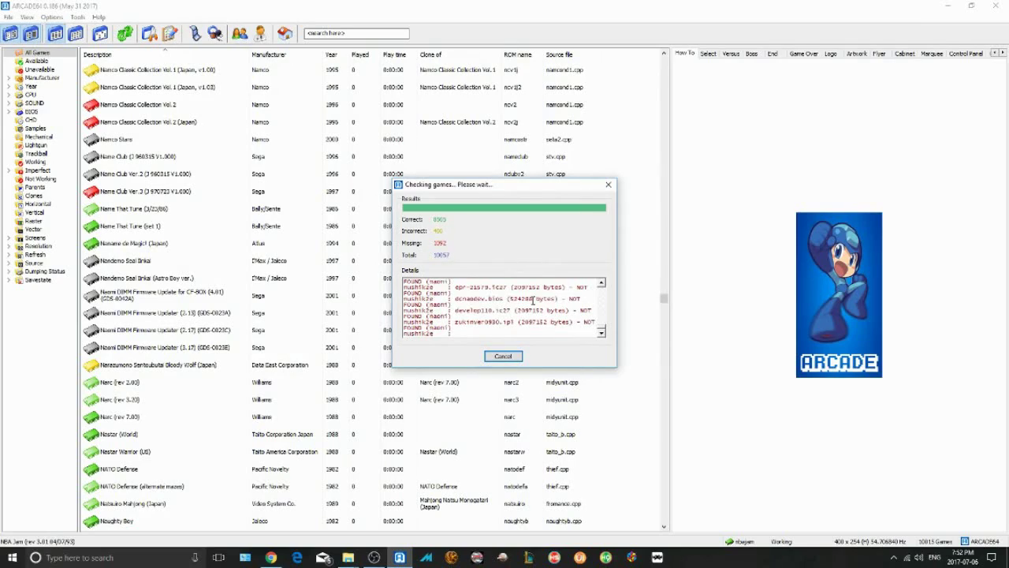
pyautogui.scroll(5, 533, 299)
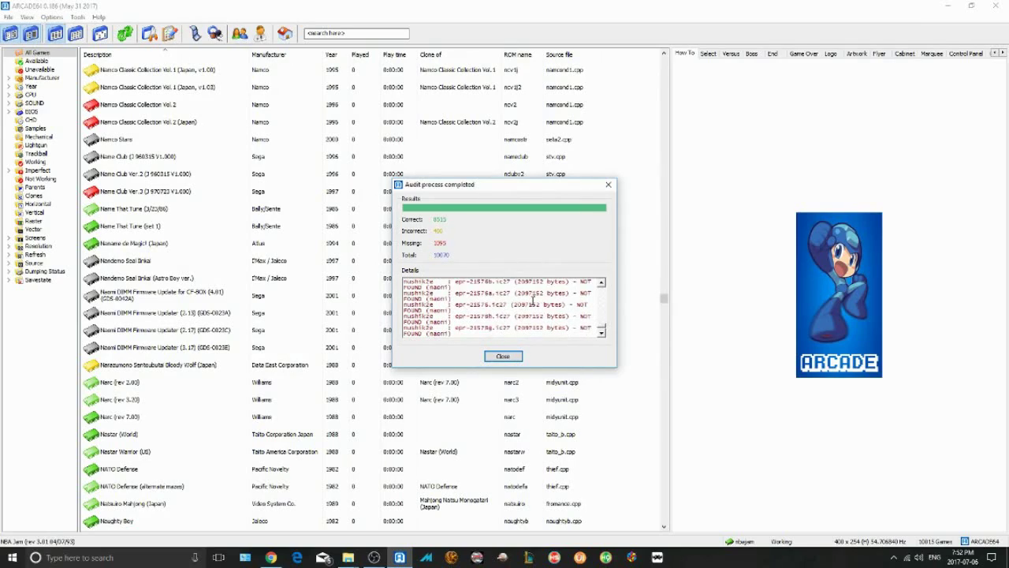
pyautogui.scroll(10, 533, 300)
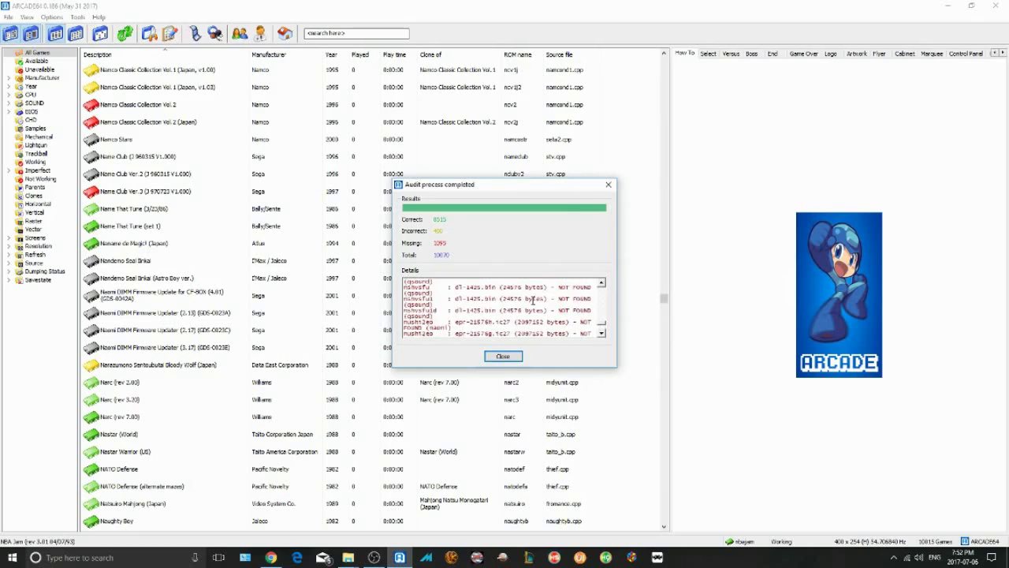
# Read back through the audit details to examine which BIOS and device files each game's missing-file entries refer to
pyautogui.scroll(10, 533, 300)
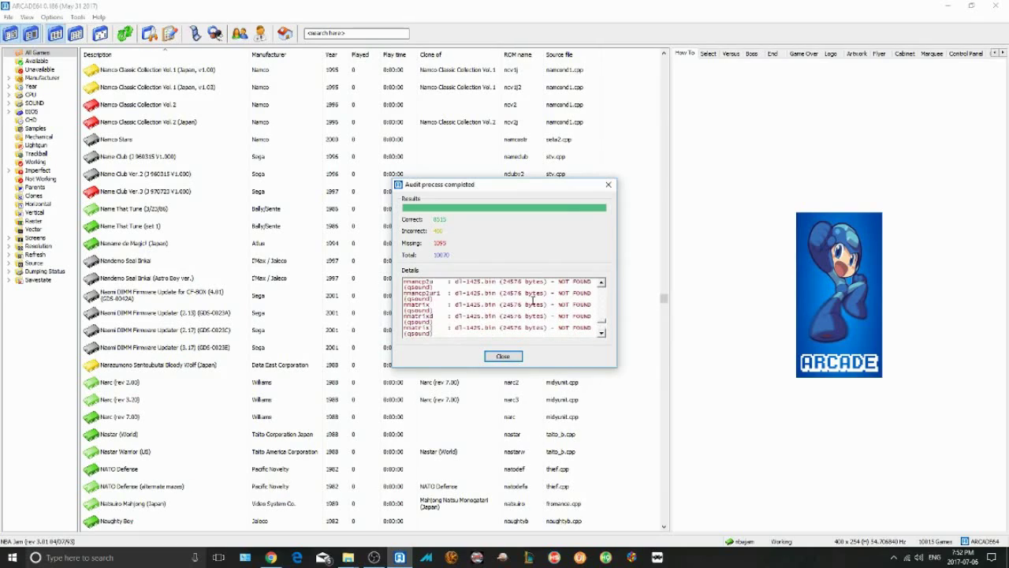
pyautogui.scroll(3, 533, 300)
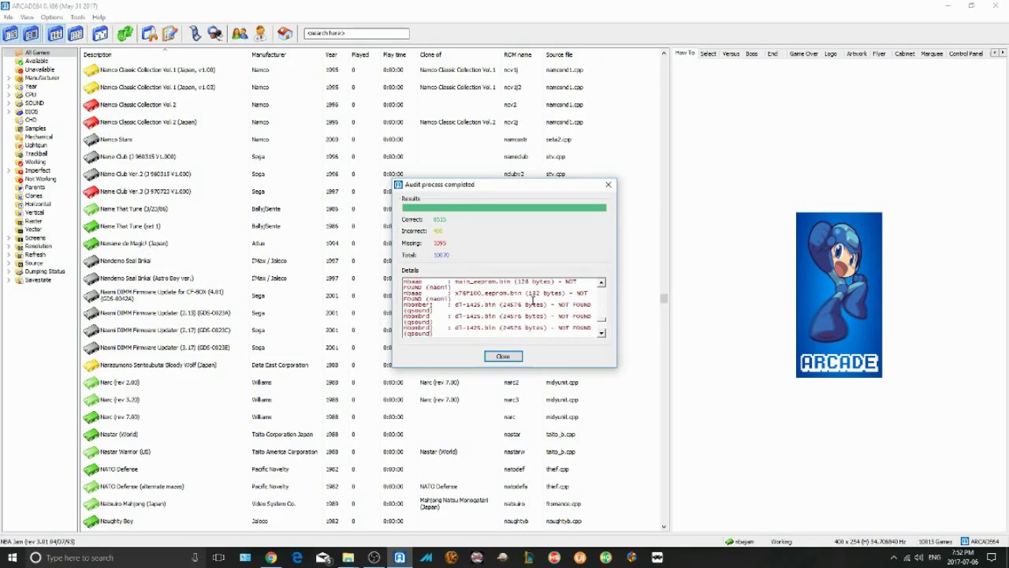
pyautogui.scroll(2, 533, 300)
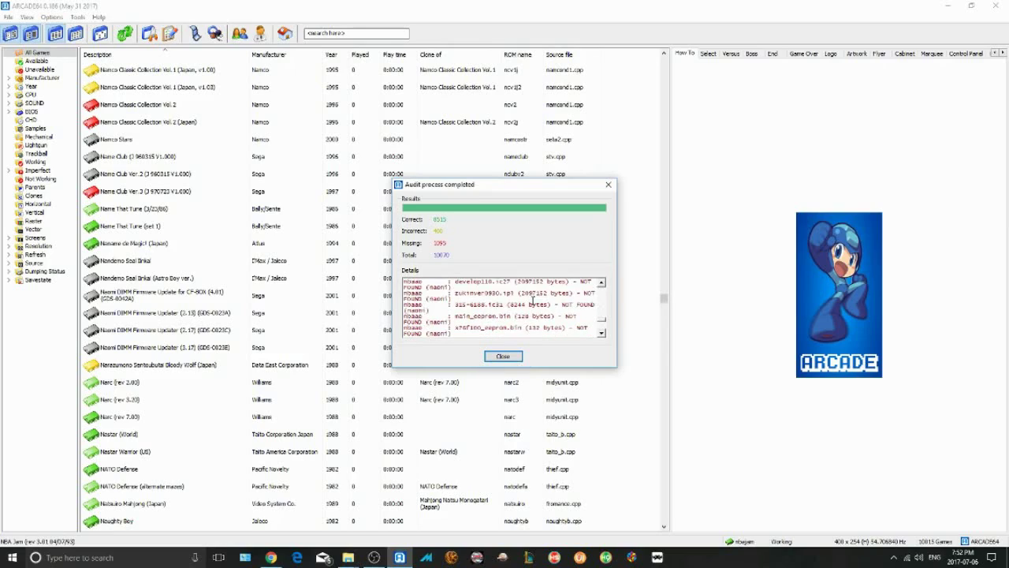
pyautogui.scroll(3, 533, 300)
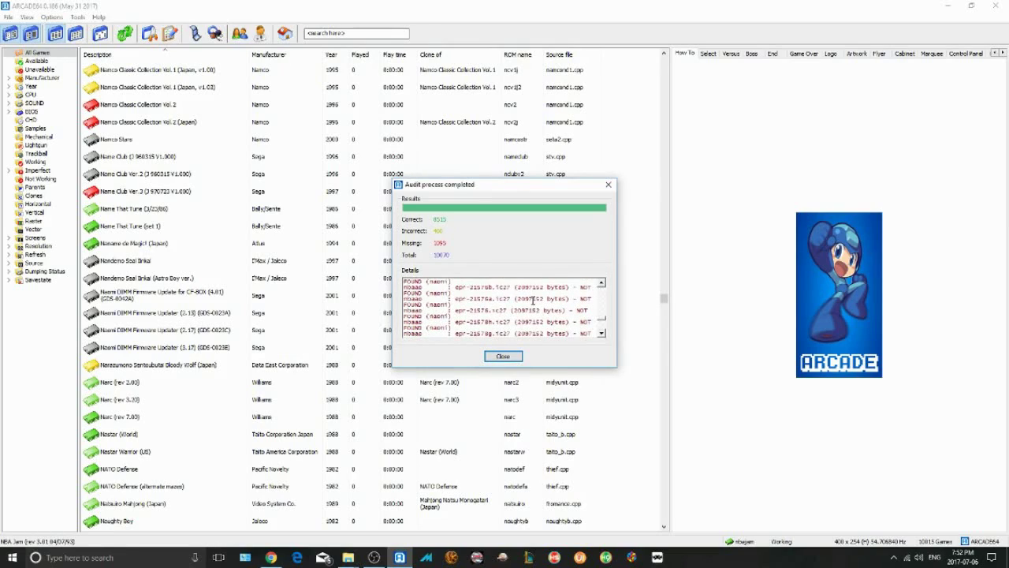
pyautogui.scroll(-3, 534, 300)
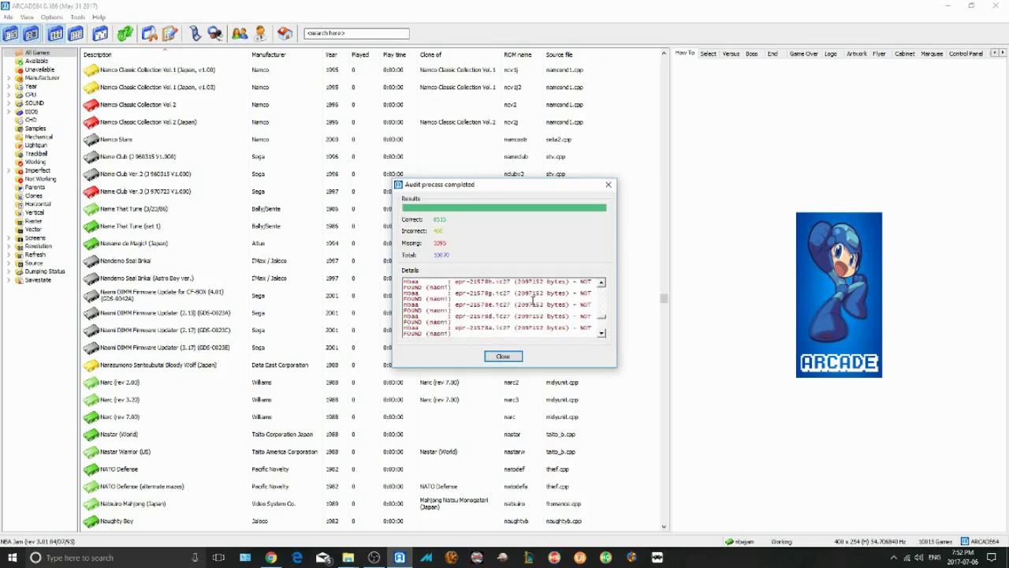
pyautogui.scroll(2, 533, 300)
pyautogui.scroll(2, 533, 299)
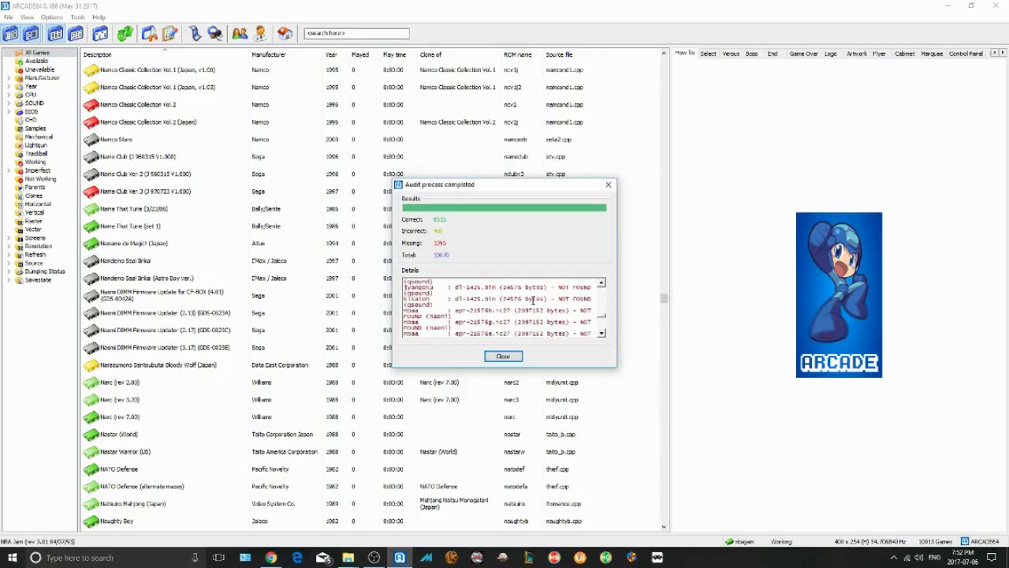
pyautogui.scroll(3, 533, 300)
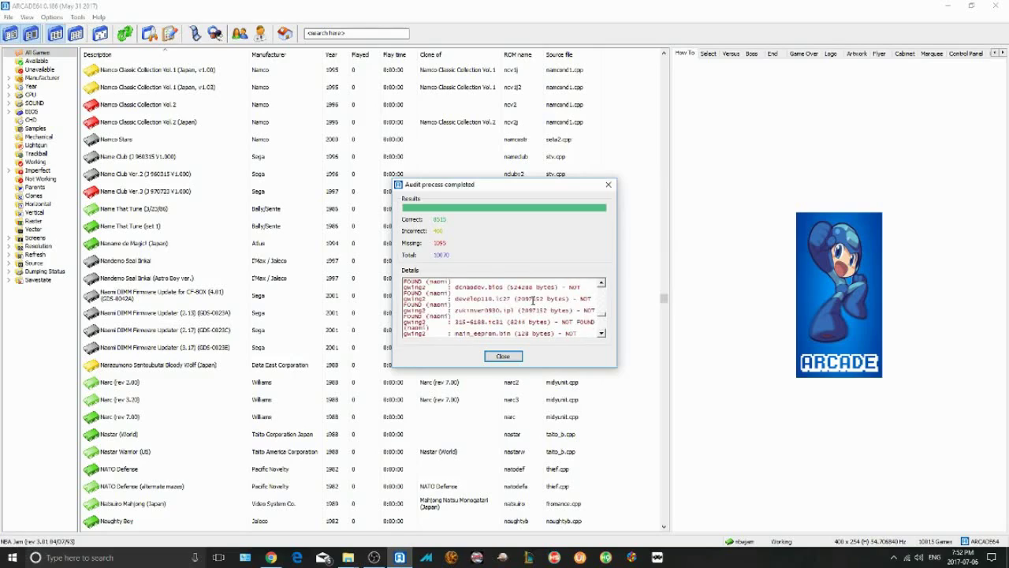
pyautogui.scroll(5, 533, 299)
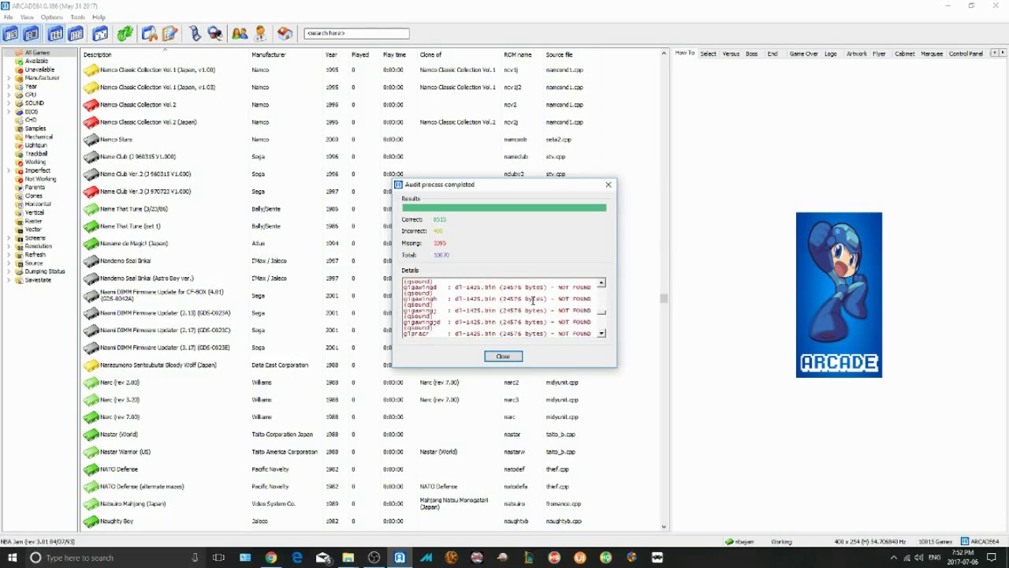
pyautogui.scroll(5, 533, 300)
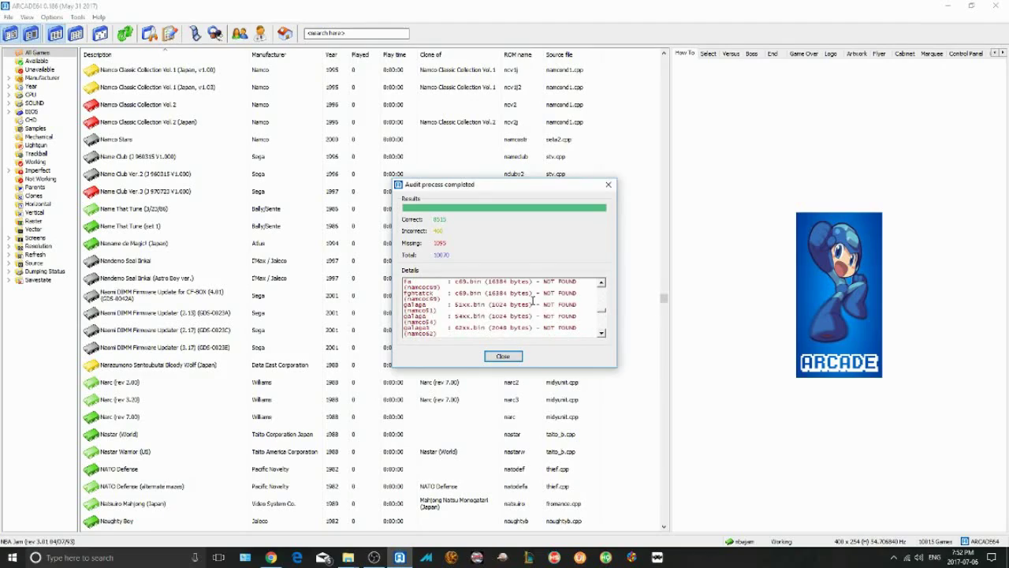